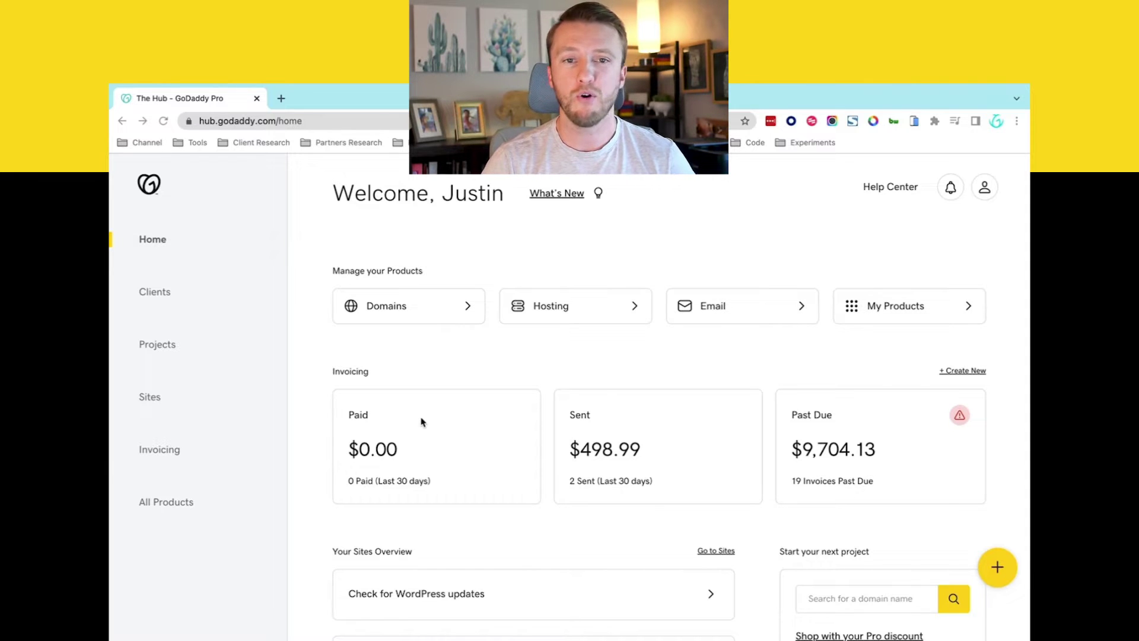
- Open the Sites list, review and close the Premium slots overview, then open the second AWordPressSite's dashboard
{"action": "left_click", "coordinate": [150, 398]}
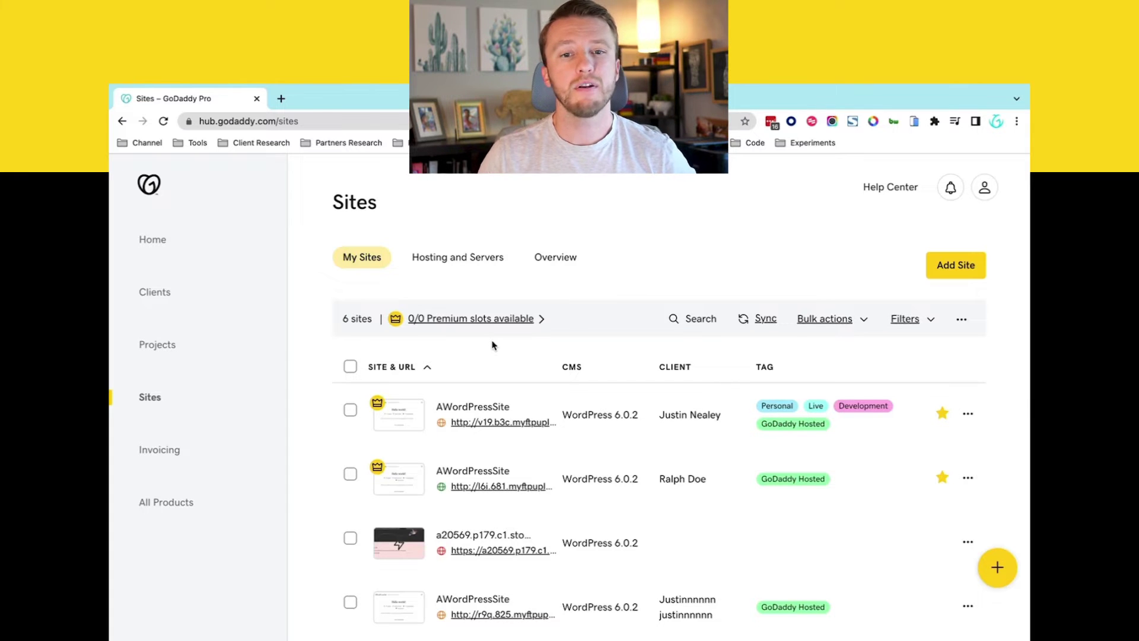
{"action": "left_click", "coordinate": [440, 321]}
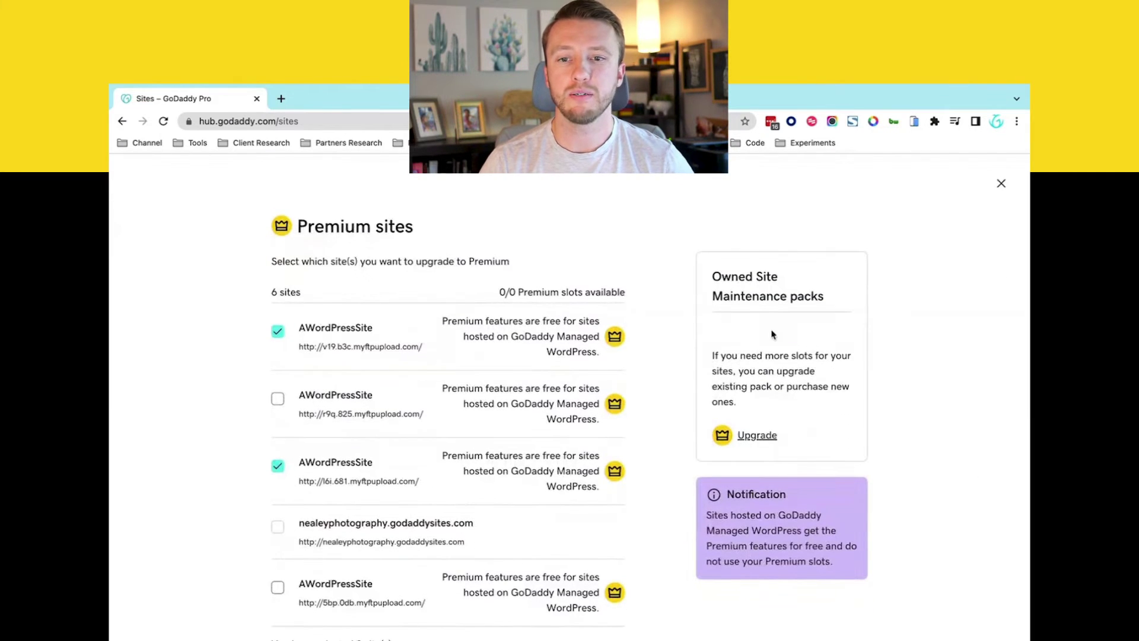
{"action": "scroll", "coordinate": [458, 552], "scroll_direction": "down", "scroll_amount": 1}
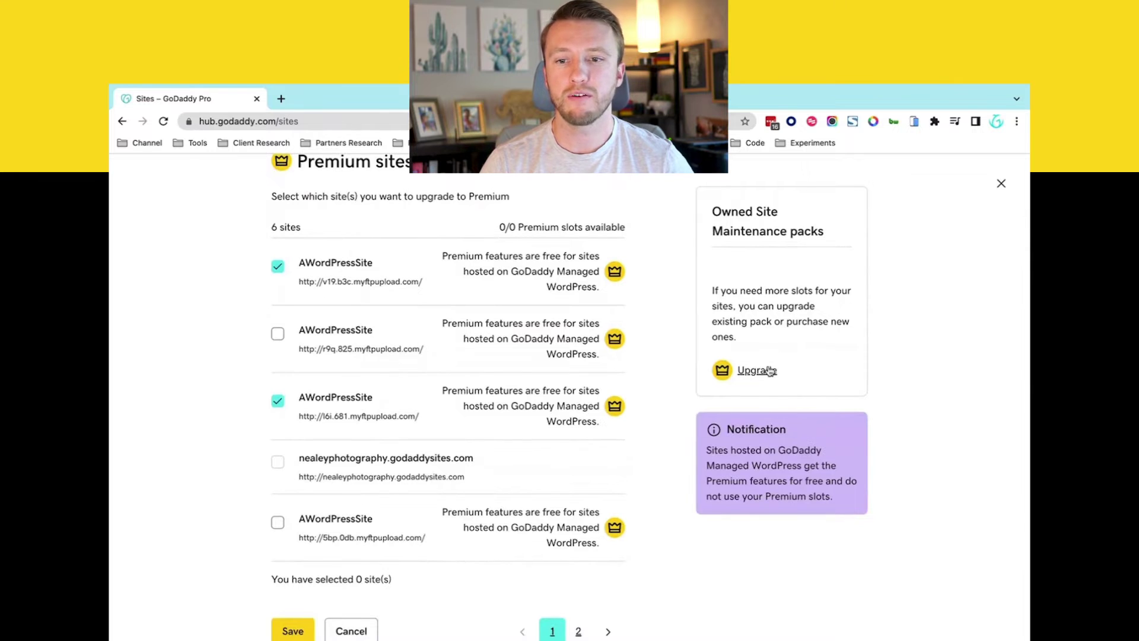
{"action": "left_click", "coordinate": [1001, 184]}
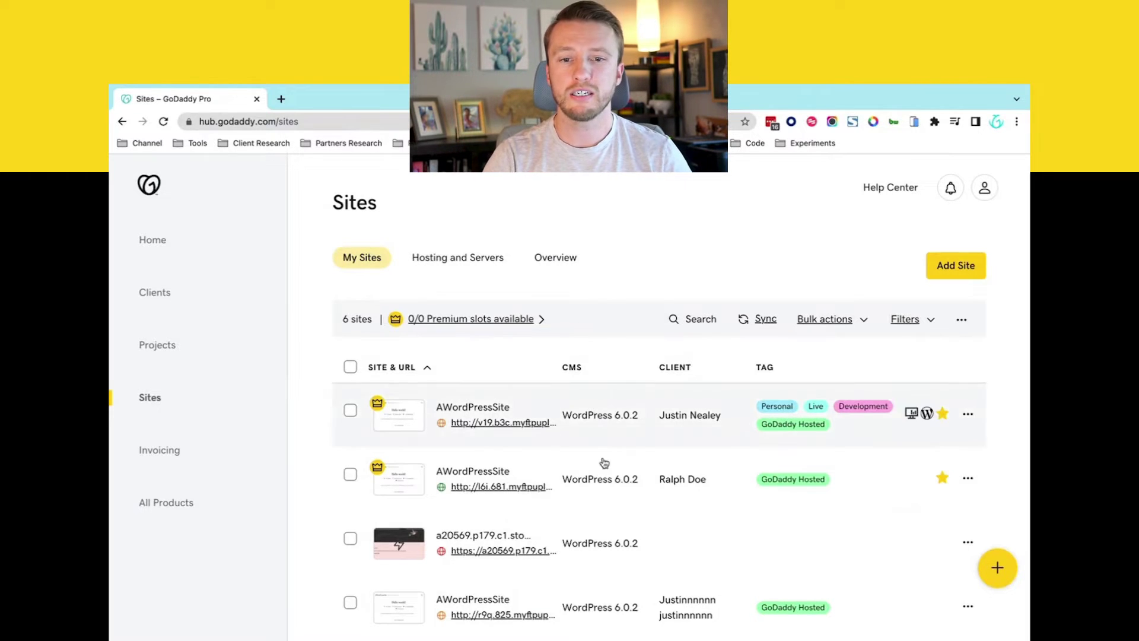
{"action": "left_click", "coordinate": [548, 472]}
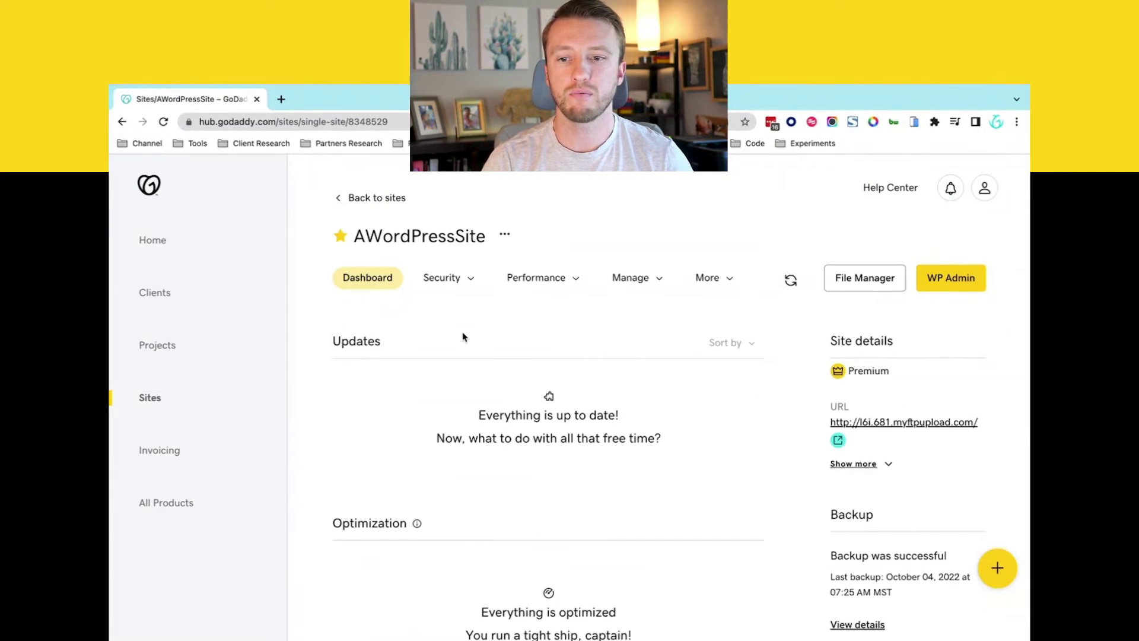
- Glance at the Security menu, then start the Clone wizard from AWordPressSite's More menu
{"action": "left_click", "coordinate": [461, 280]}
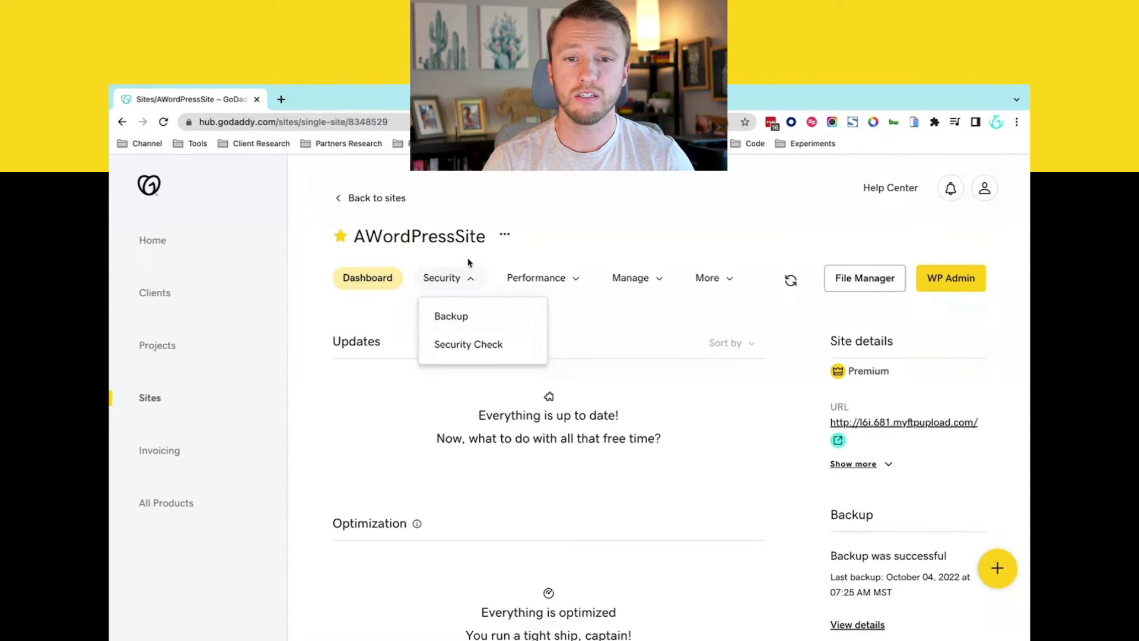
{"action": "left_click", "coordinate": [461, 286]}
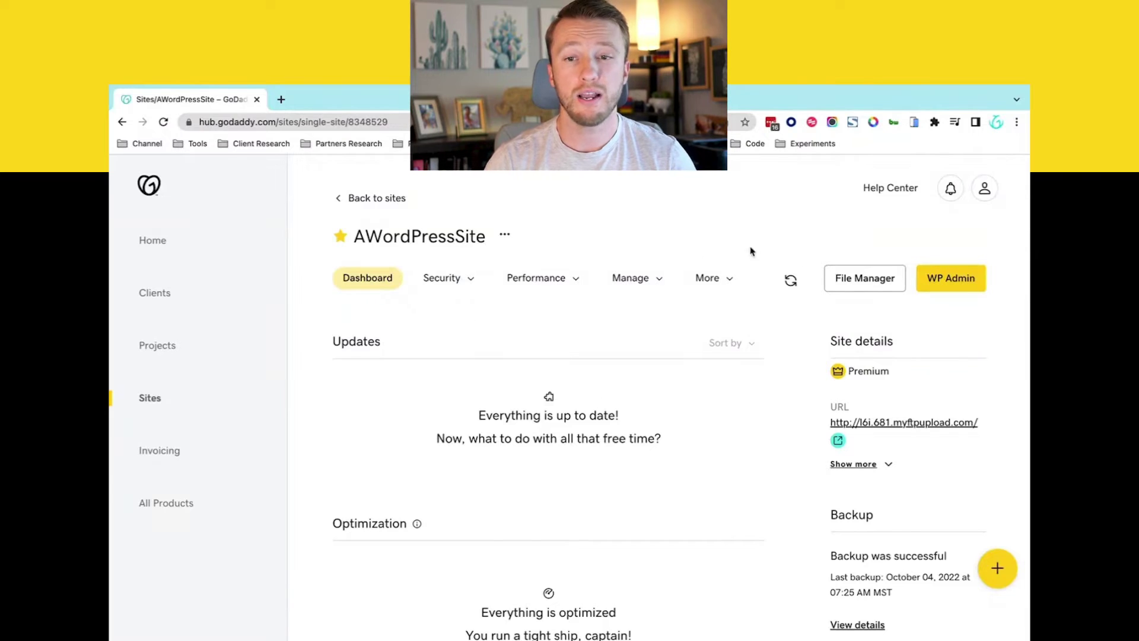
{"action": "left_click", "coordinate": [728, 279]}
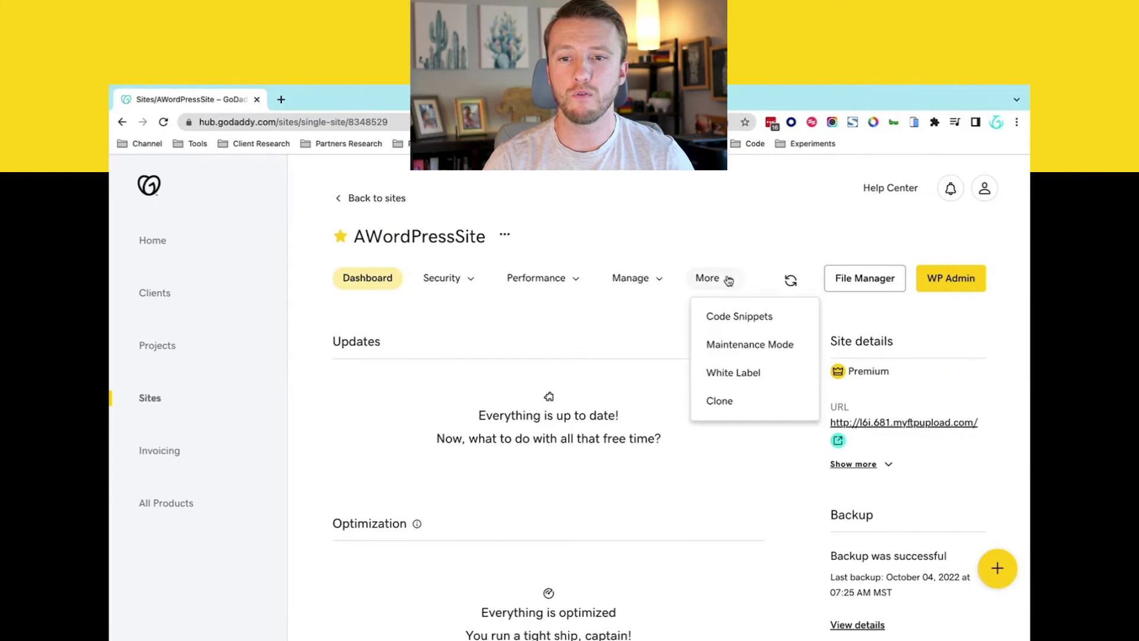
{"action": "left_click", "coordinate": [723, 401]}
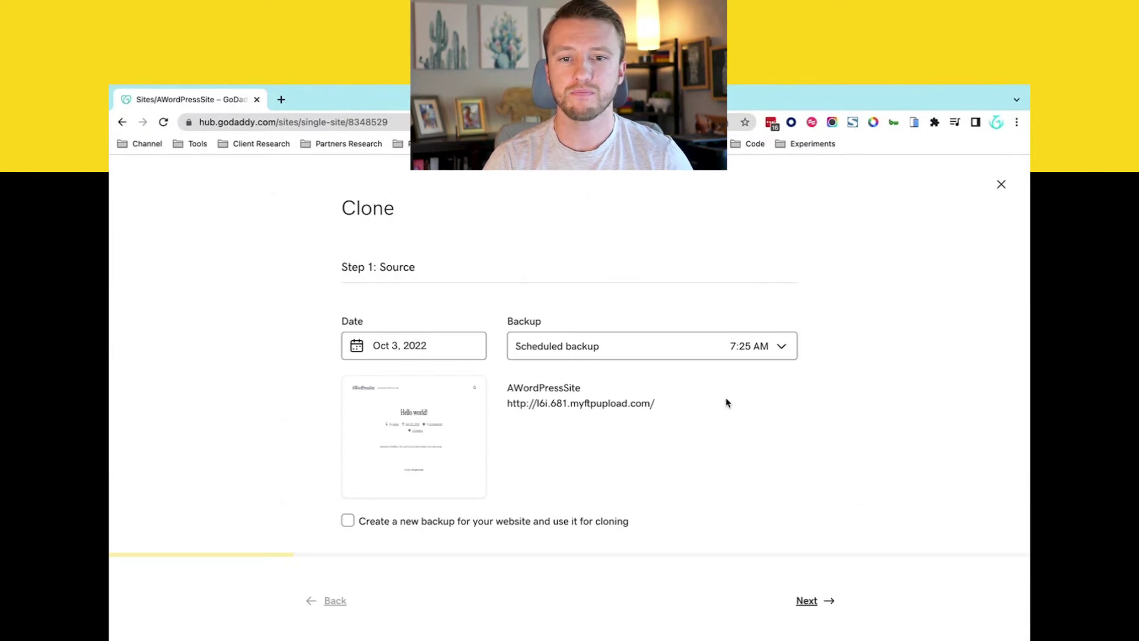
- Keep the Oct 3, 2022 scheduled backup as the clone source, leaving 'new backup' unchecked
{"action": "left_click", "coordinate": [406, 358]}
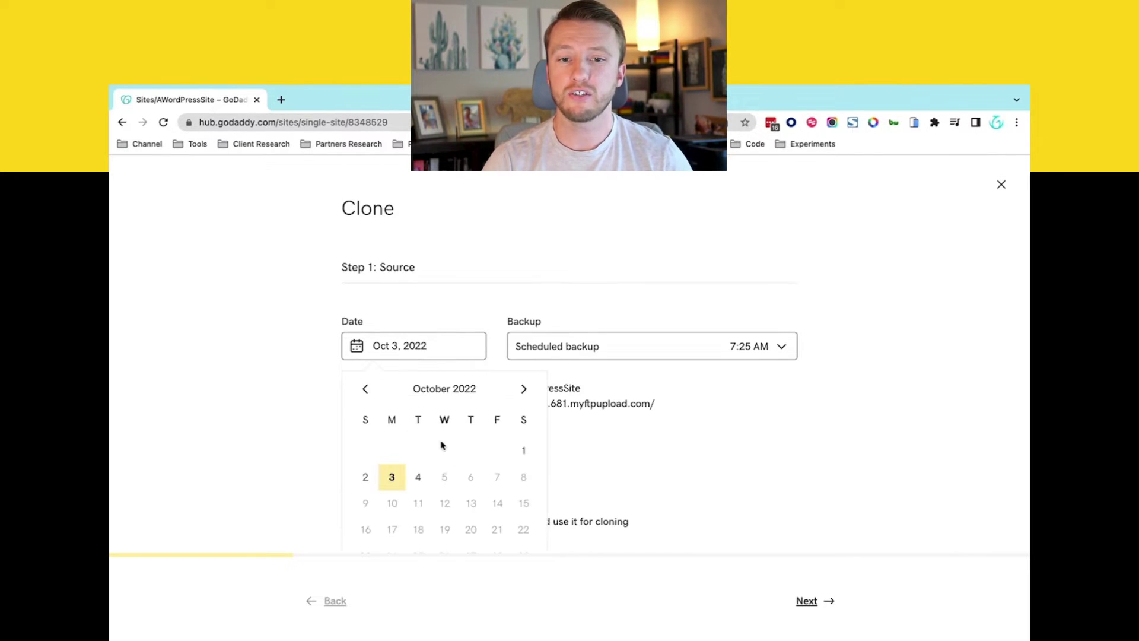
{"action": "left_click", "coordinate": [365, 391]}
{"action": "left_click", "coordinate": [522, 389]}
{"action": "left_click", "coordinate": [618, 370]}
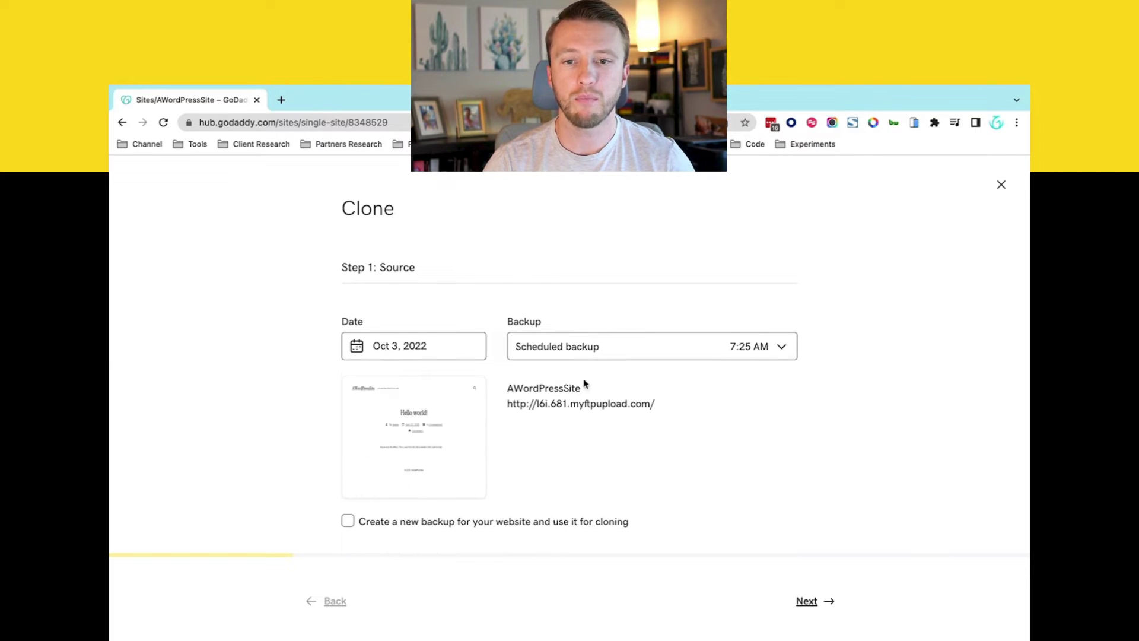
{"action": "left_click", "coordinate": [417, 527]}
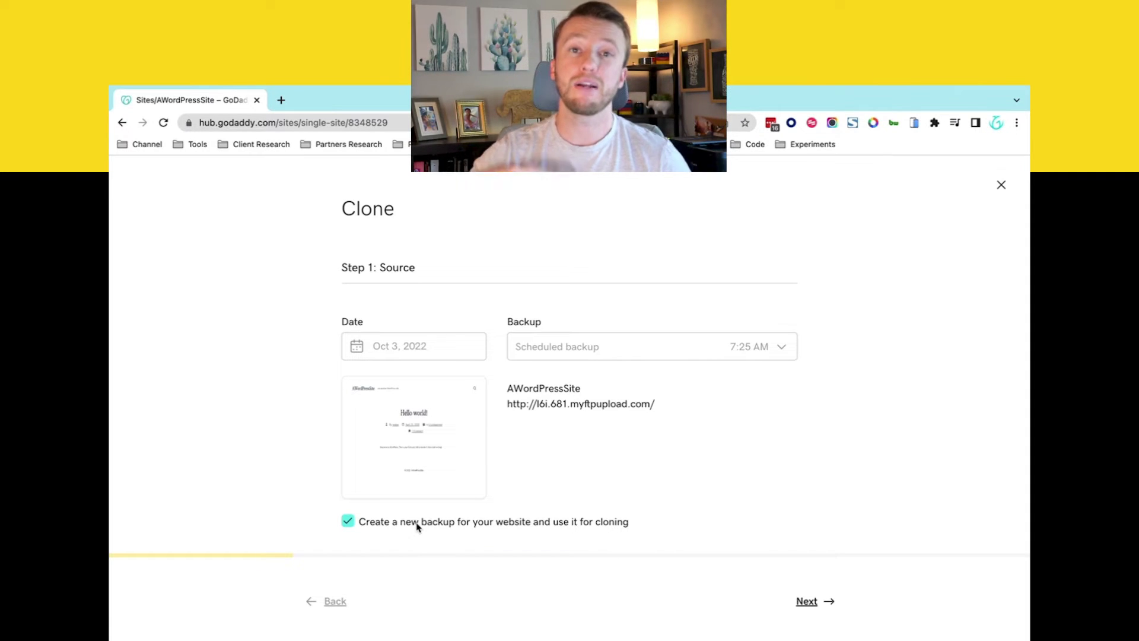
{"action": "left_click", "coordinate": [417, 526]}
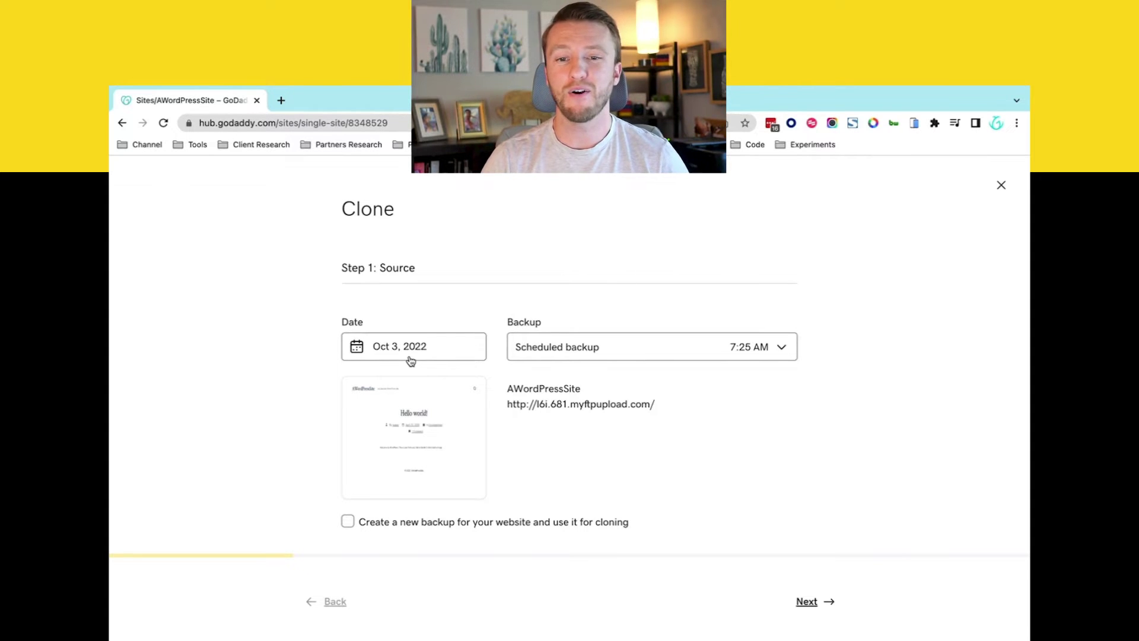
- Pick 'Existing site in the Hub' as the destination type and continue to Step 3
{"action": "left_click", "coordinate": [806, 602]}
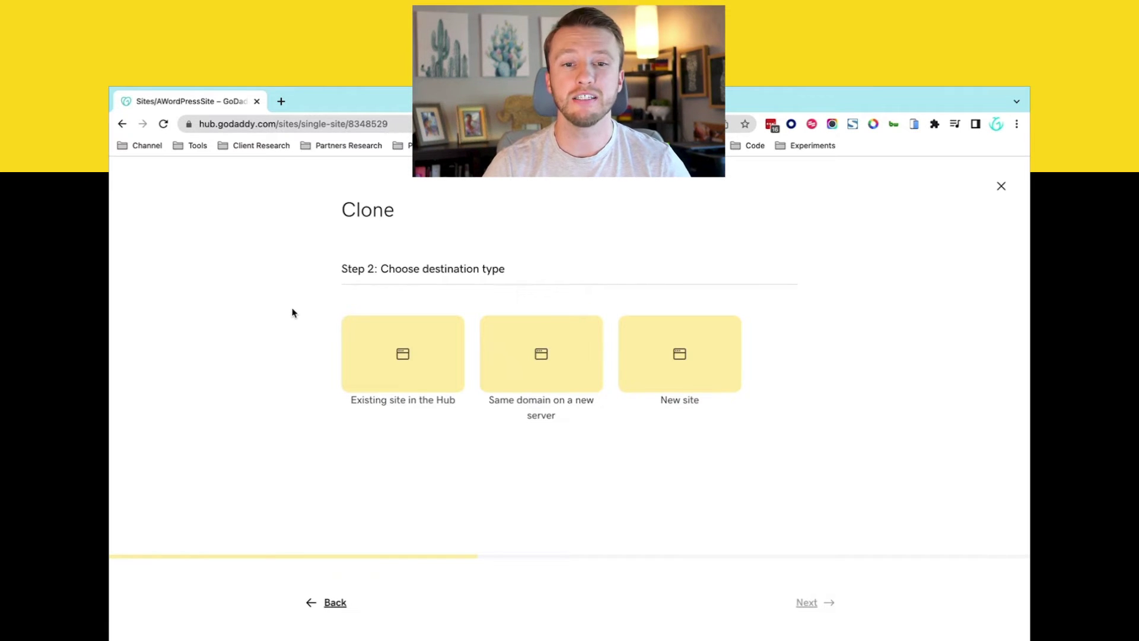
{"action": "left_click", "coordinate": [392, 378]}
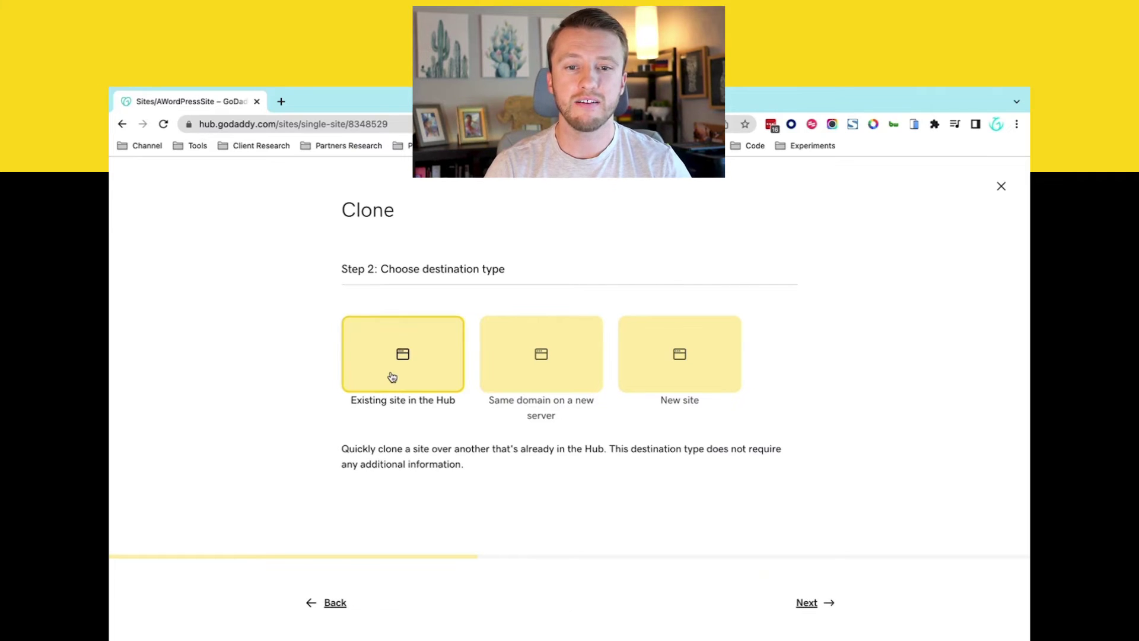
{"action": "left_click", "coordinate": [802, 609]}
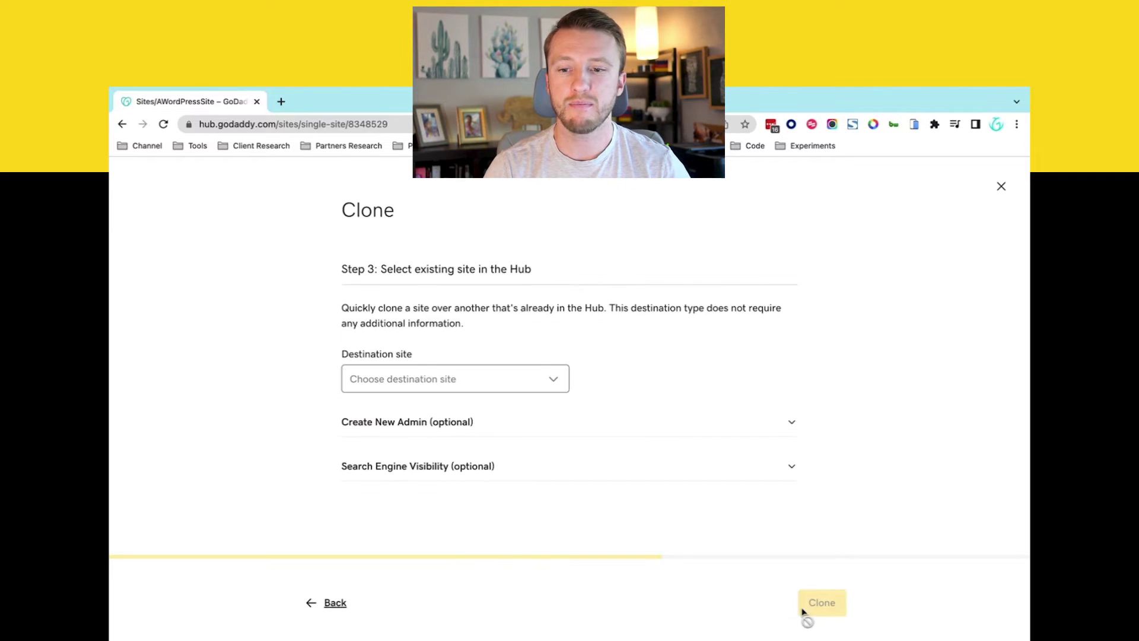
{"action": "left_click", "coordinate": [501, 385]}
{"action": "left_click", "coordinate": [475, 407]}
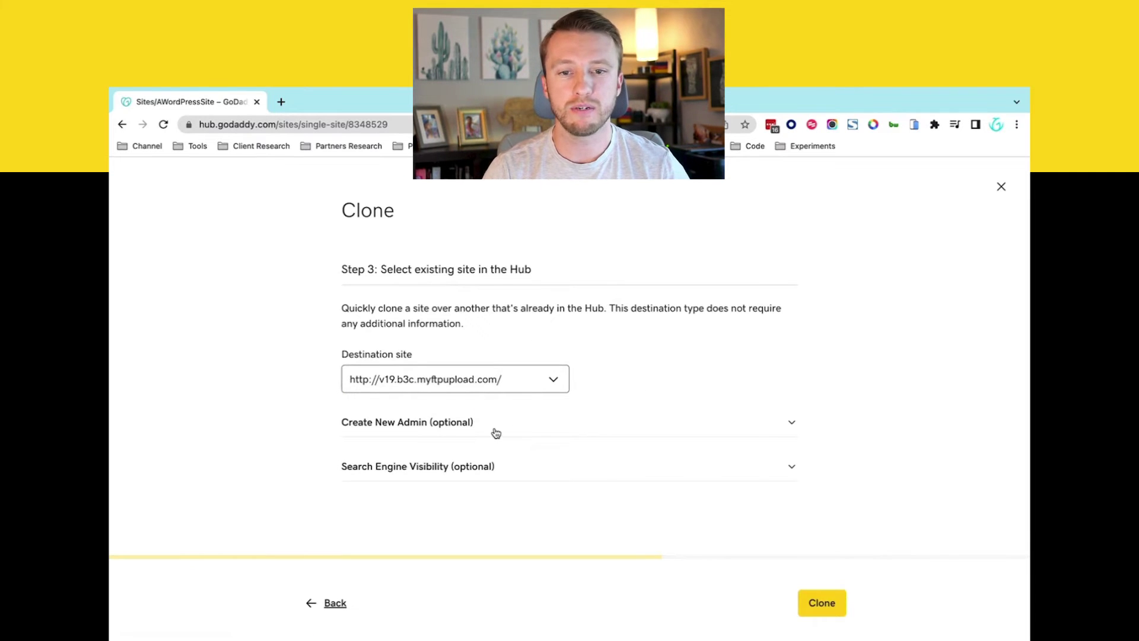
{"action": "left_click", "coordinate": [496, 431]}
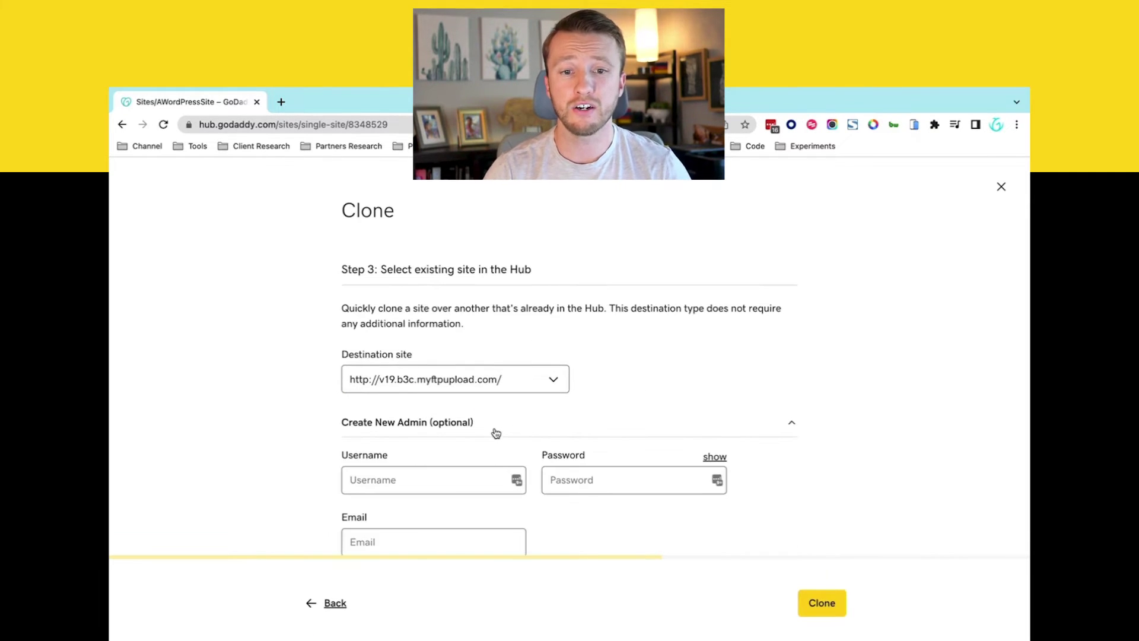
{"action": "scroll", "coordinate": [497, 433], "scroll_direction": "down", "scroll_amount": 1}
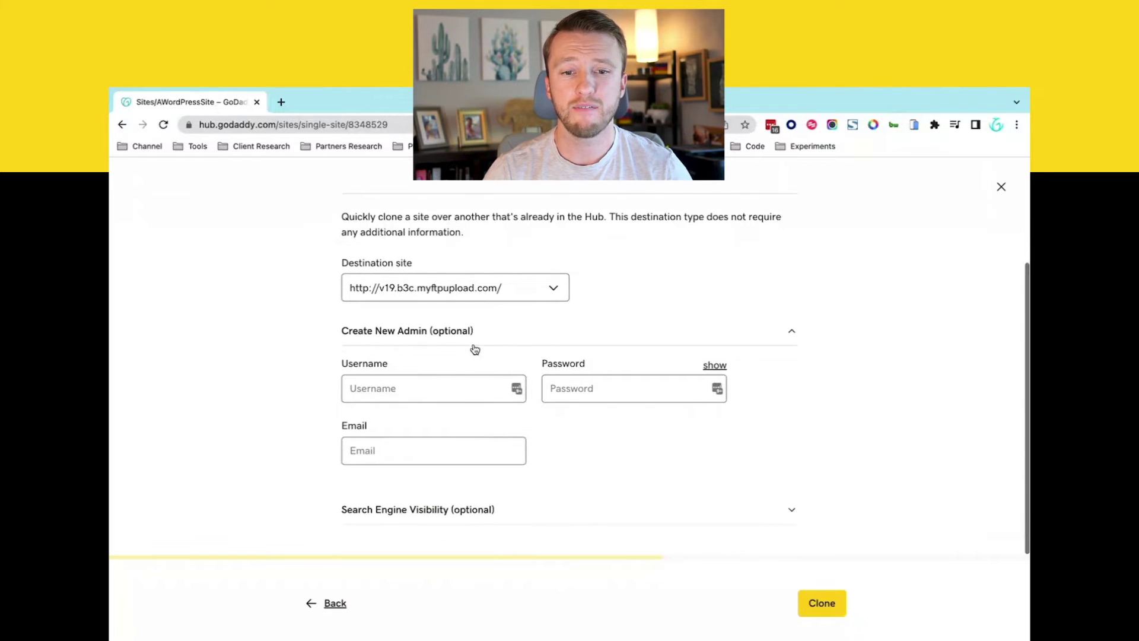
{"action": "left_click", "coordinate": [474, 342]}
- Review the search engine visibility options, click Clone, then return to the destination type step
{"action": "left_click", "coordinate": [471, 466]}
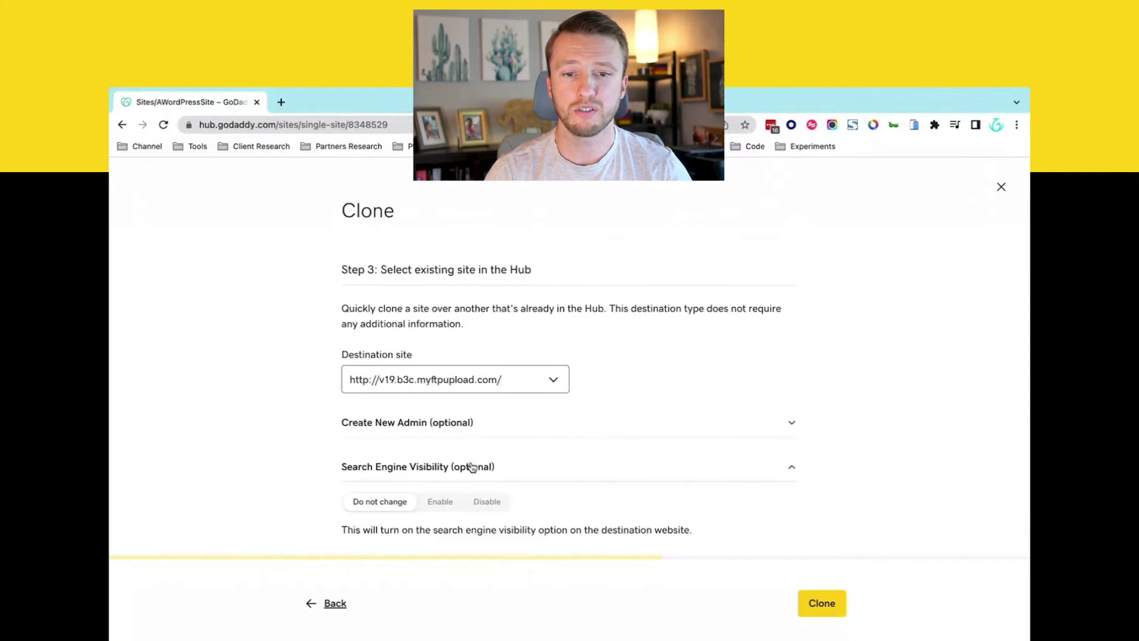
{"action": "scroll", "coordinate": [472, 465], "scroll_direction": "down", "scroll_amount": 1}
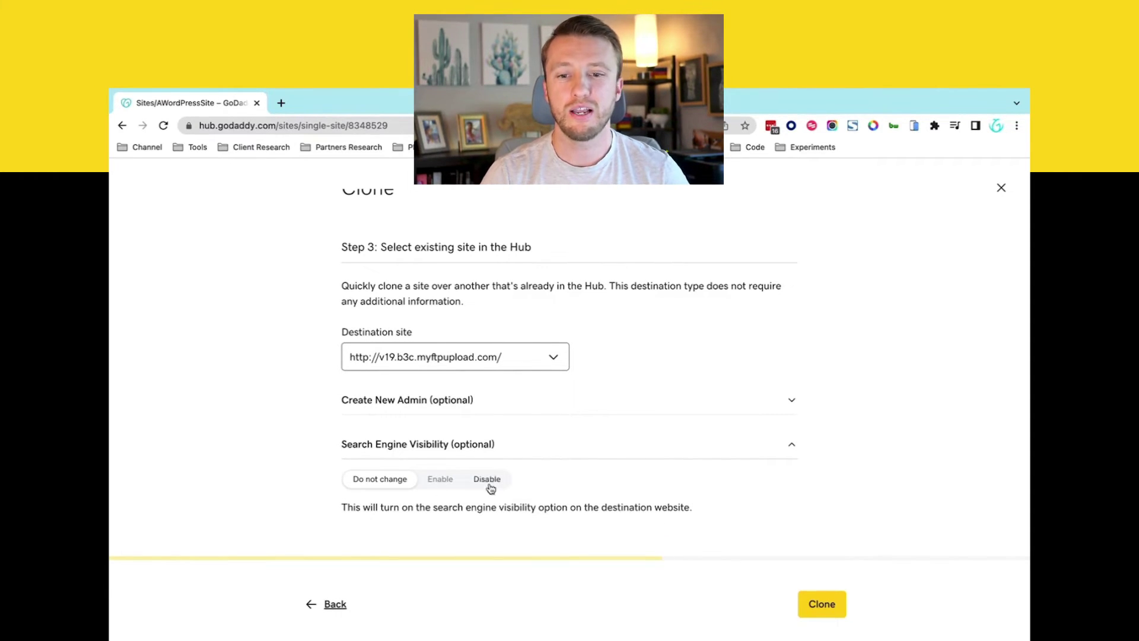
{"action": "left_click", "coordinate": [822, 615]}
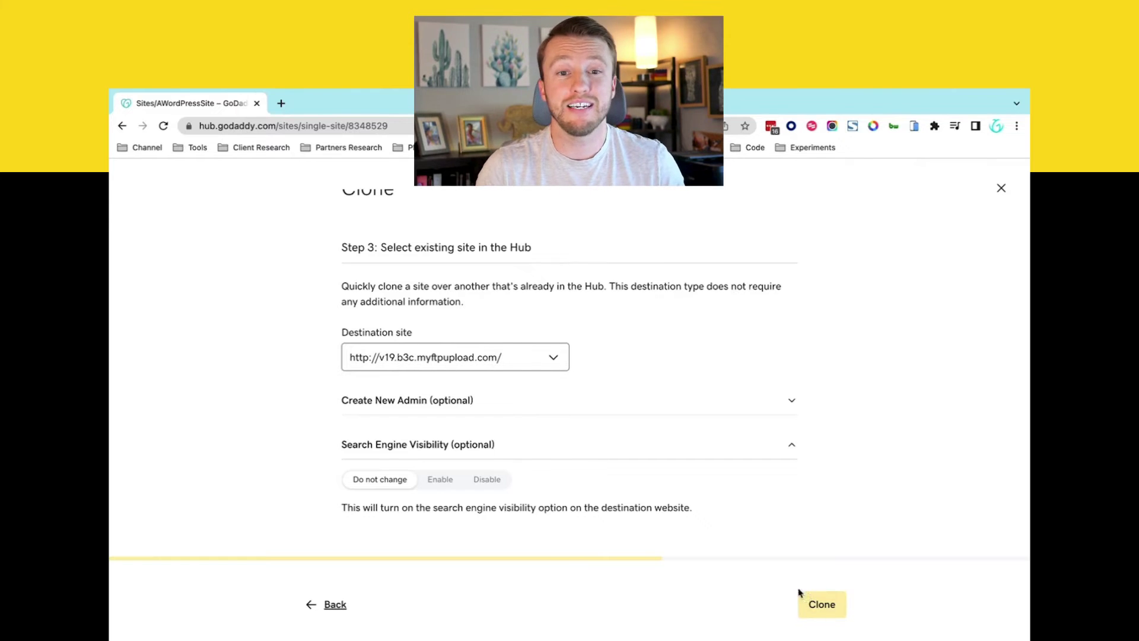
{"action": "left_click", "coordinate": [326, 603]}
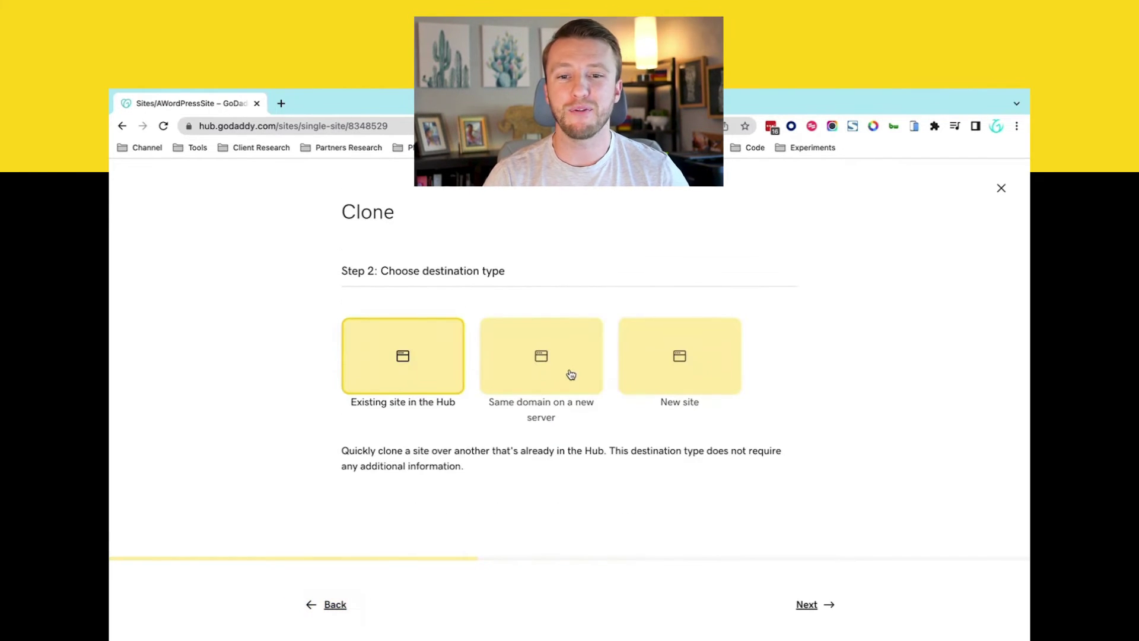
- Choose 'Same domain on a new server' and successfully test the temporary URL nealey.pro
{"action": "left_click", "coordinate": [537, 382]}
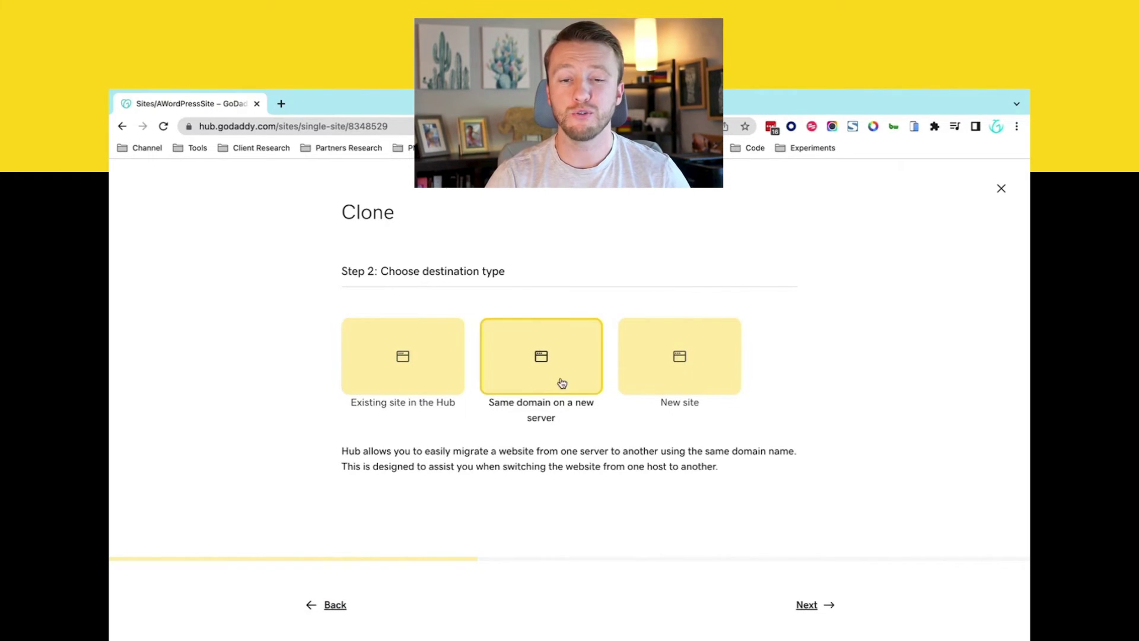
{"action": "left_click", "coordinate": [816, 604]}
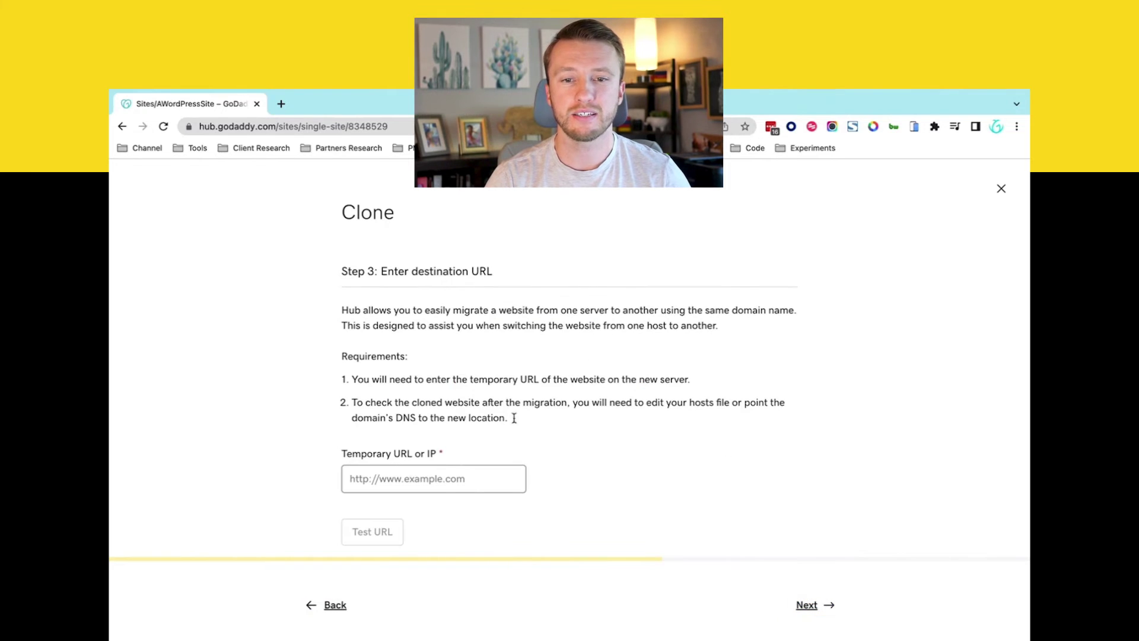
{"action": "scroll", "coordinate": [445, 469], "scroll_direction": "down", "scroll_amount": 1}
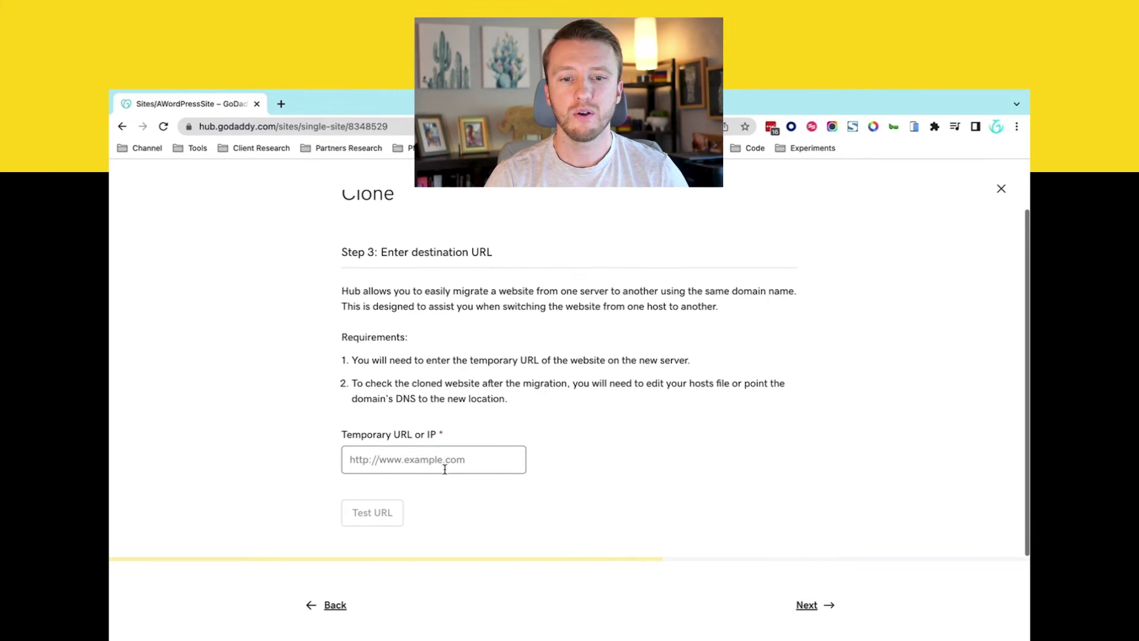
{"action": "left_click", "coordinate": [406, 462]}
{"action": "type", "text": "nealey.pro"}
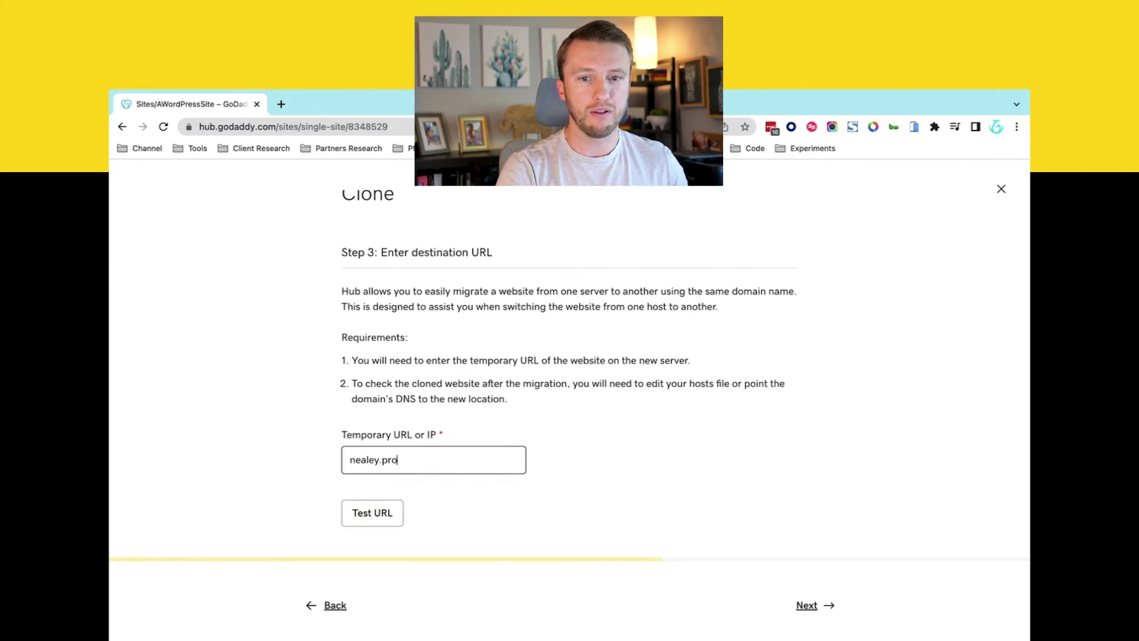
{"action": "left_click", "coordinate": [353, 522]}
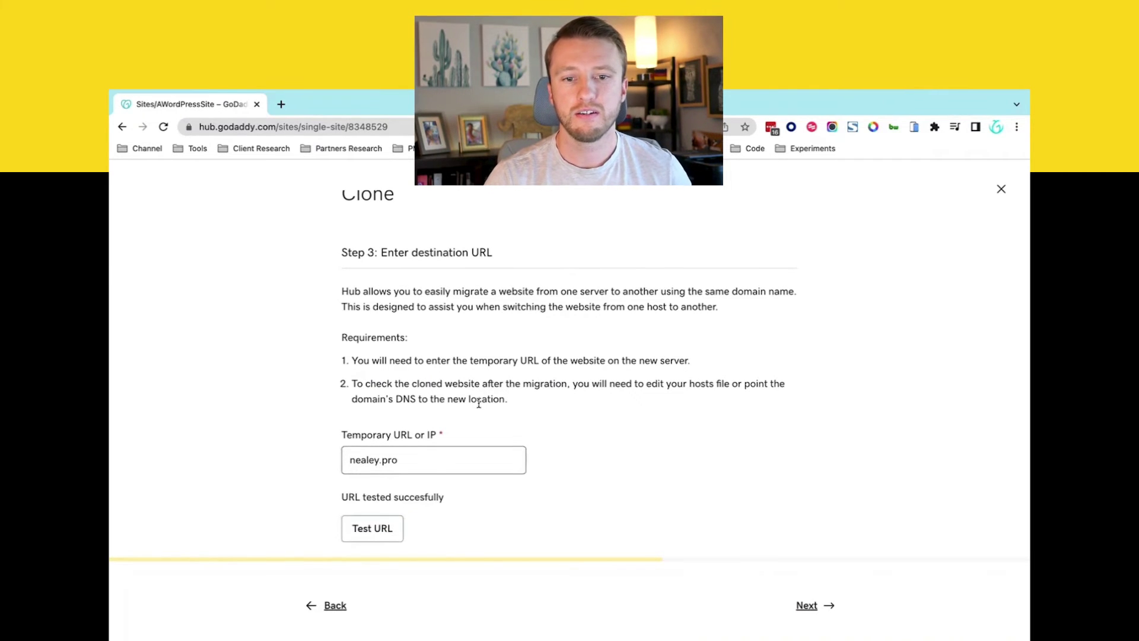
{"action": "left_click", "coordinate": [816, 607]}
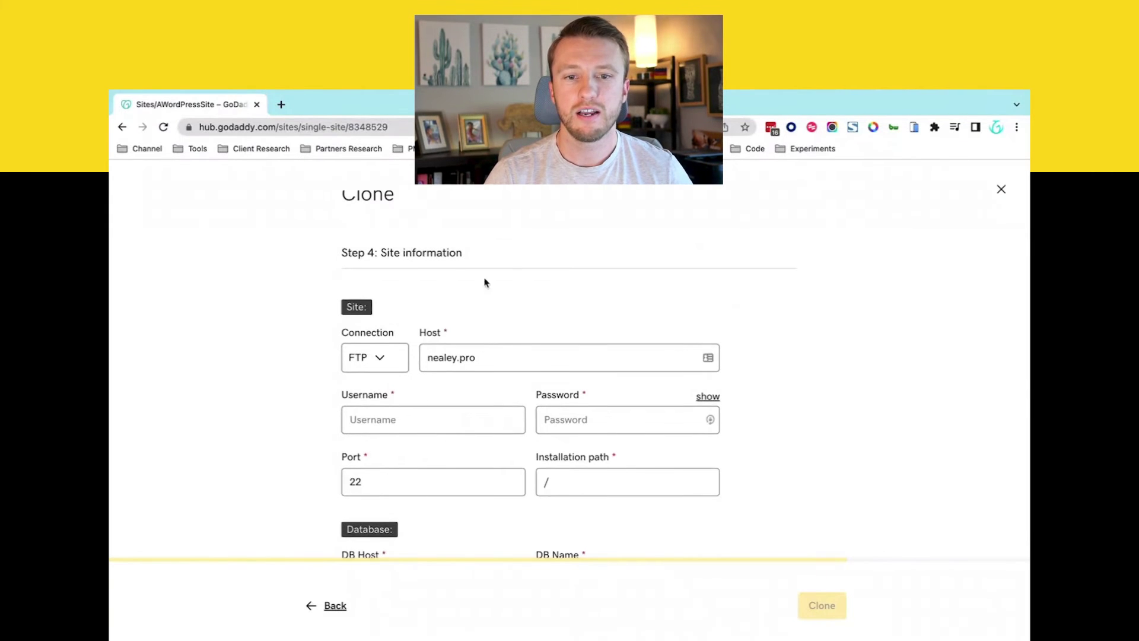
- Review the Connection options on Step 4, keeping FTP as the connection type
{"action": "scroll", "coordinate": [483, 294], "scroll_direction": "down", "scroll_amount": 2}
{"action": "scroll", "coordinate": [460, 359], "scroll_direction": "down", "scroll_amount": 1}
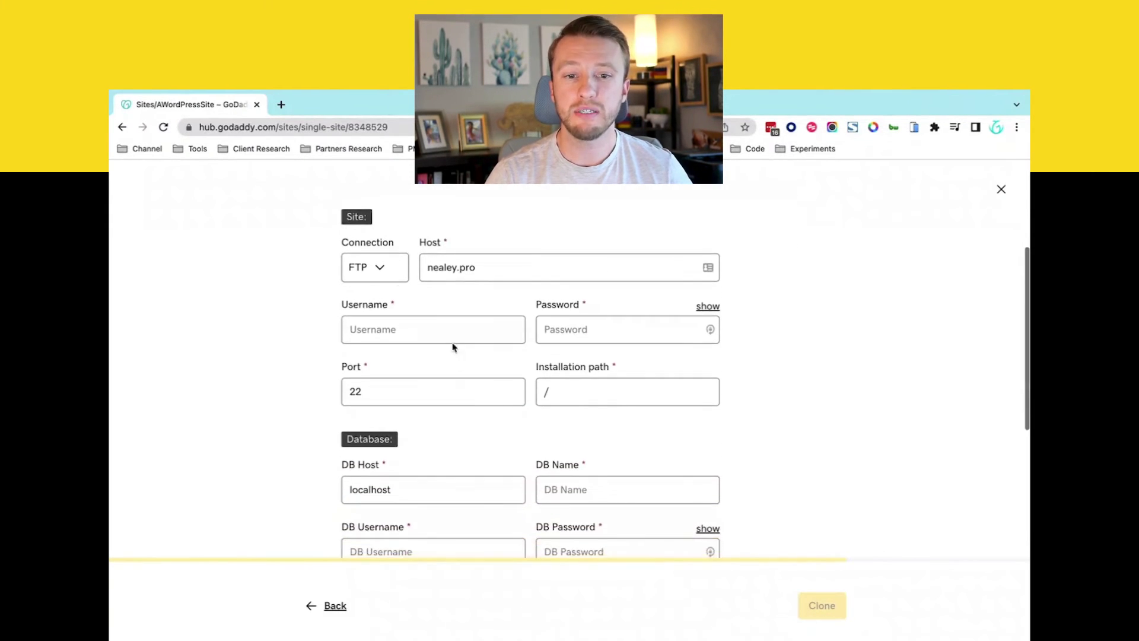
{"action": "left_click", "coordinate": [375, 266]}
{"action": "left_click", "coordinate": [277, 300]}
{"action": "scroll", "coordinate": [342, 470], "scroll_direction": "down", "scroll_amount": 5}
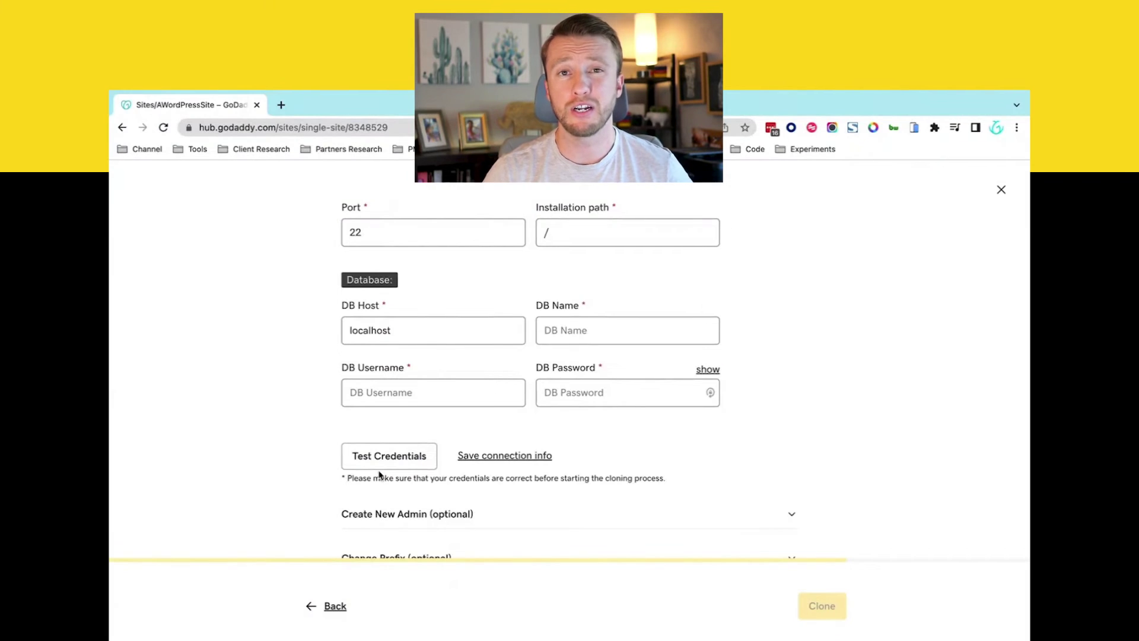
{"action": "scroll", "coordinate": [379, 475], "scroll_direction": "down", "scroll_amount": 3}
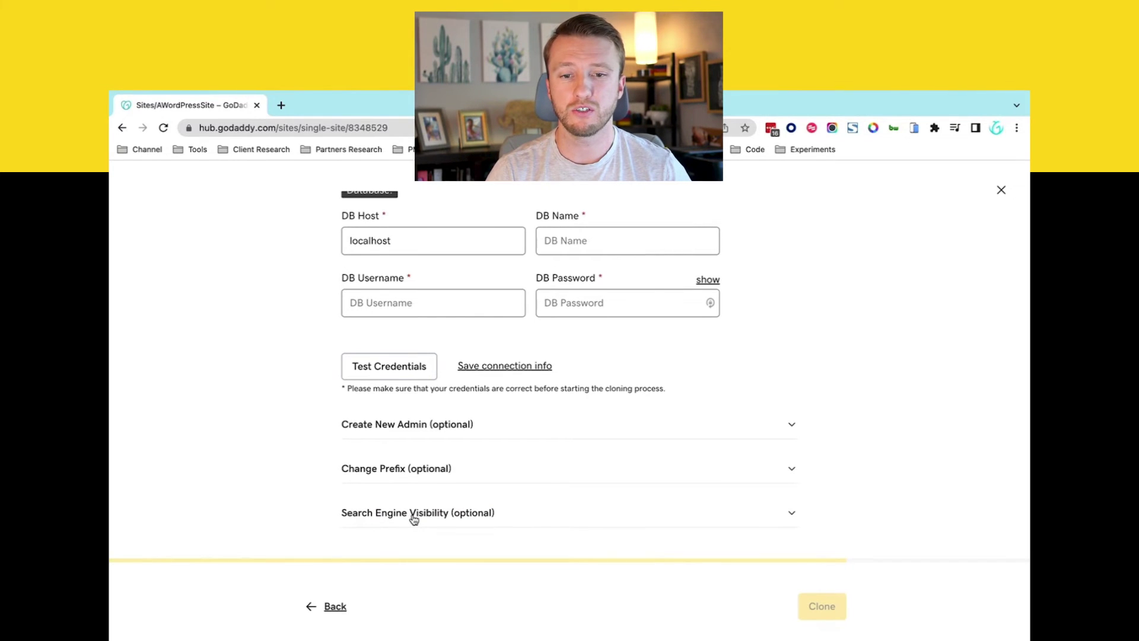
- Expand and collapse the database table prefix setting, then go back to the destination URL step
{"action": "left_click", "coordinate": [432, 470]}
{"action": "scroll", "coordinate": [399, 510], "scroll_direction": "down", "scroll_amount": 1}
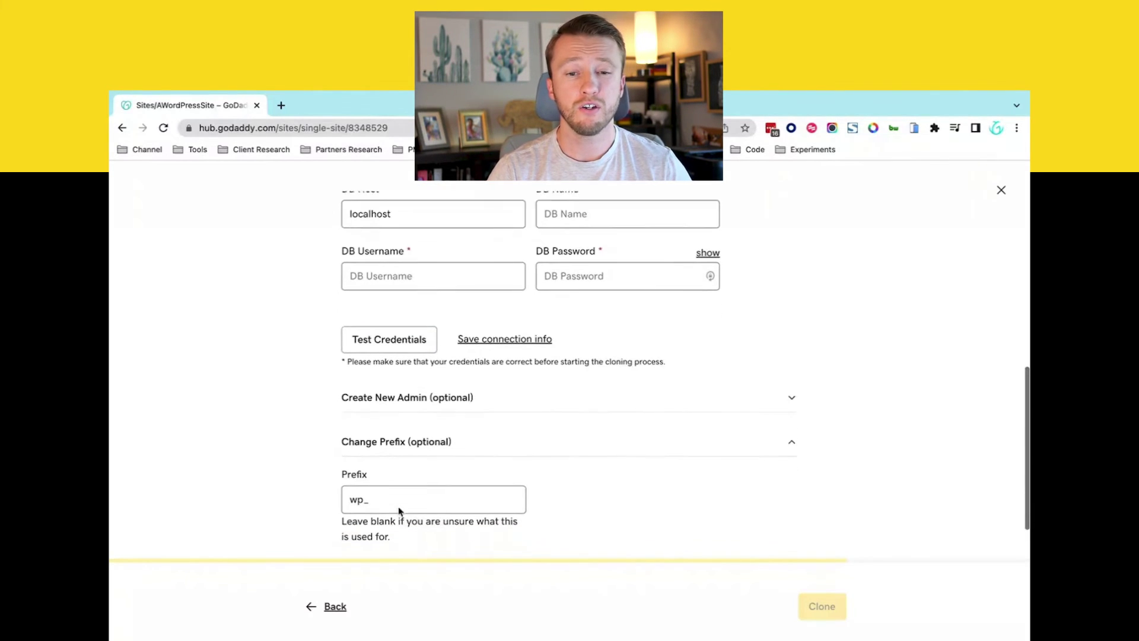
{"action": "scroll", "coordinate": [399, 510], "scroll_direction": "down", "scroll_amount": 2}
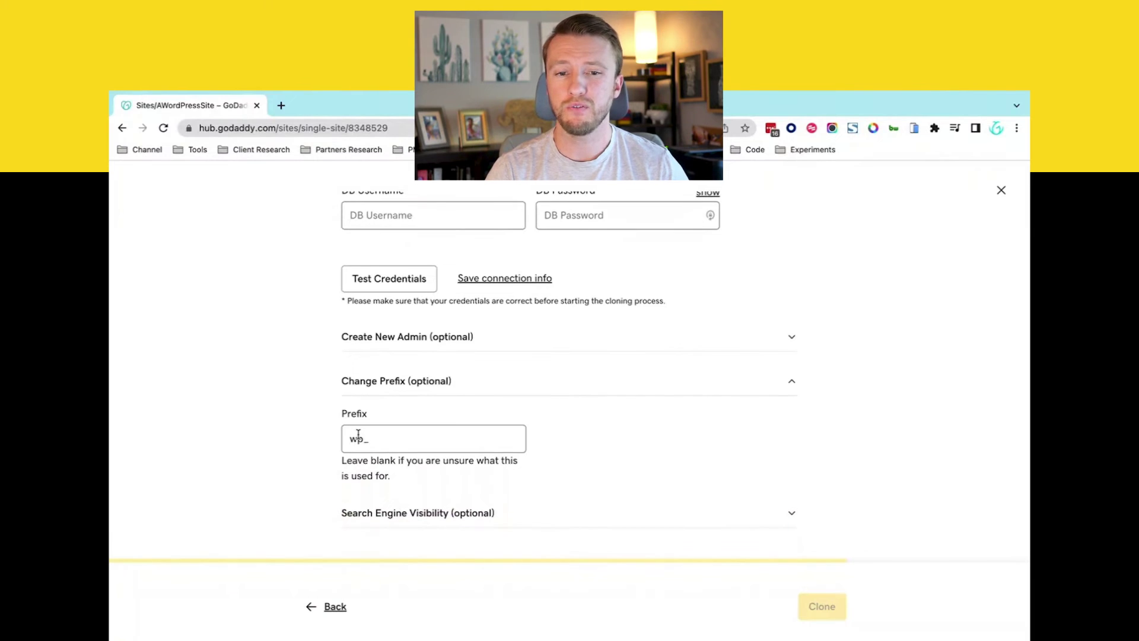
{"action": "left_click", "coordinate": [392, 386]}
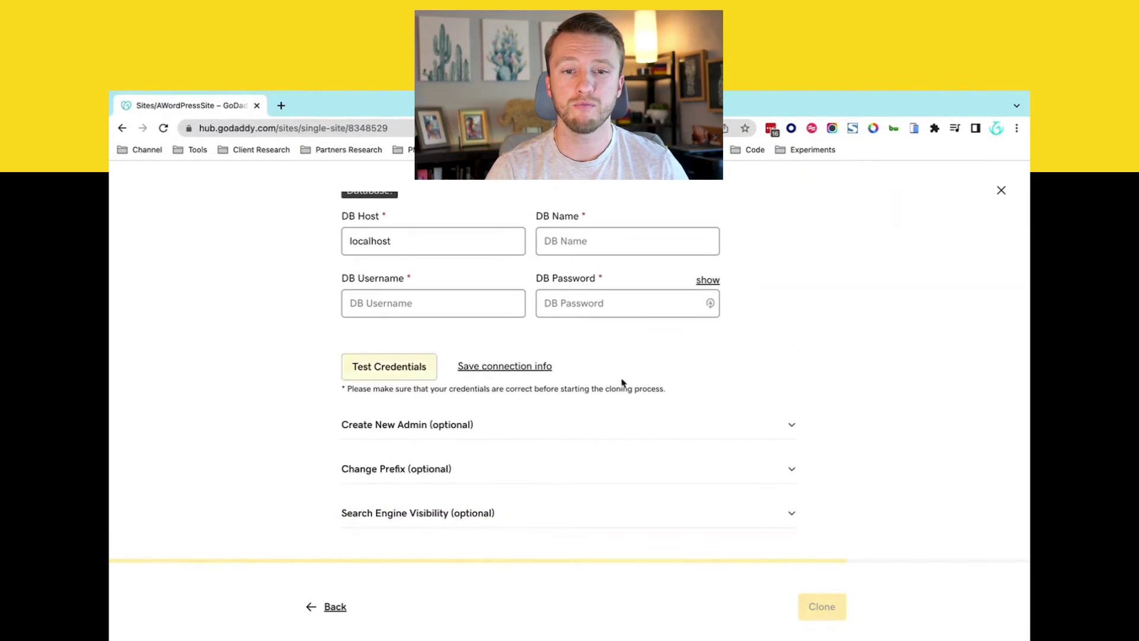
{"action": "left_click", "coordinate": [321, 607]}
- Try 'New site' as the destination type and advance through to Step 4
{"action": "left_click", "coordinate": [325, 606]}
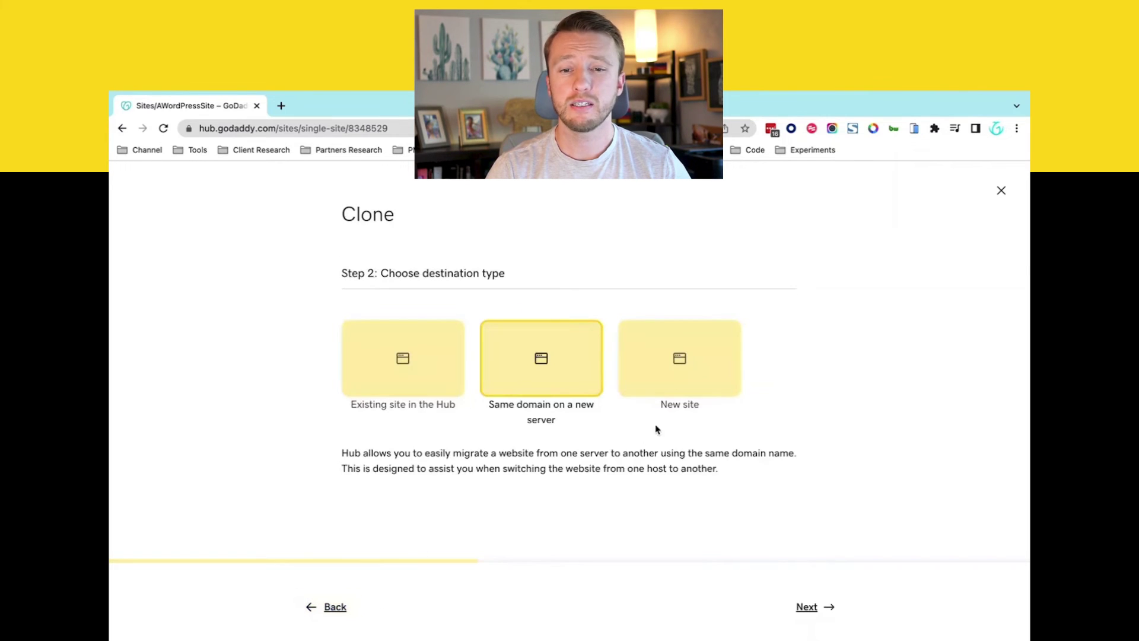
{"action": "left_click", "coordinate": [677, 370]}
{"action": "left_click", "coordinate": [808, 607]}
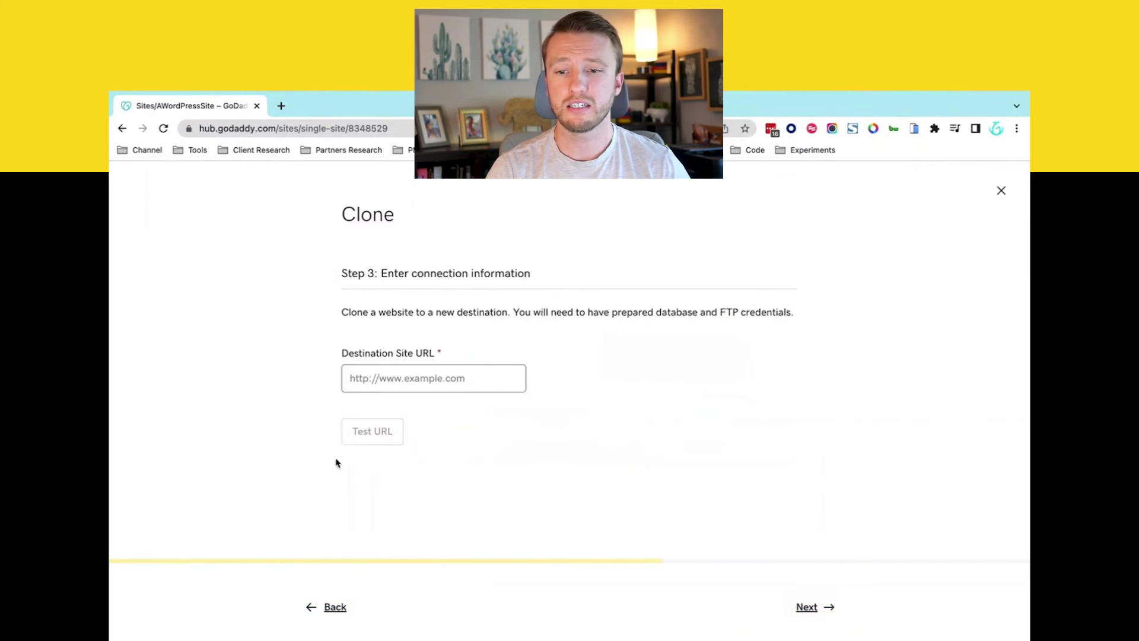
{"action": "left_click", "coordinate": [828, 607]}
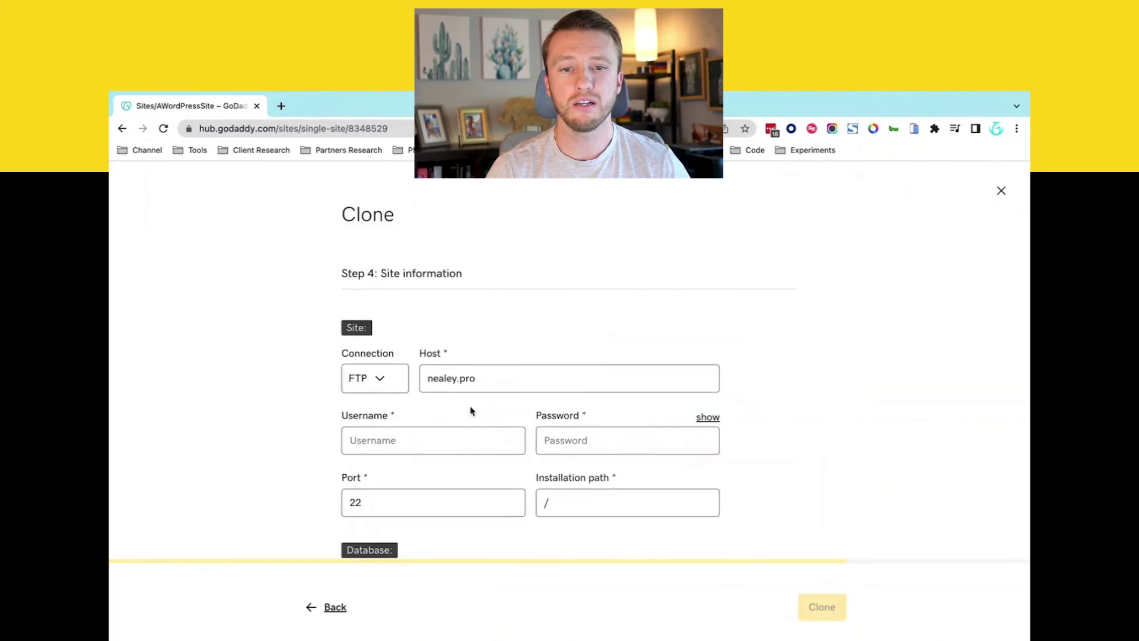
{"action": "scroll", "coordinate": [471, 410], "scroll_direction": "down", "scroll_amount": 6}
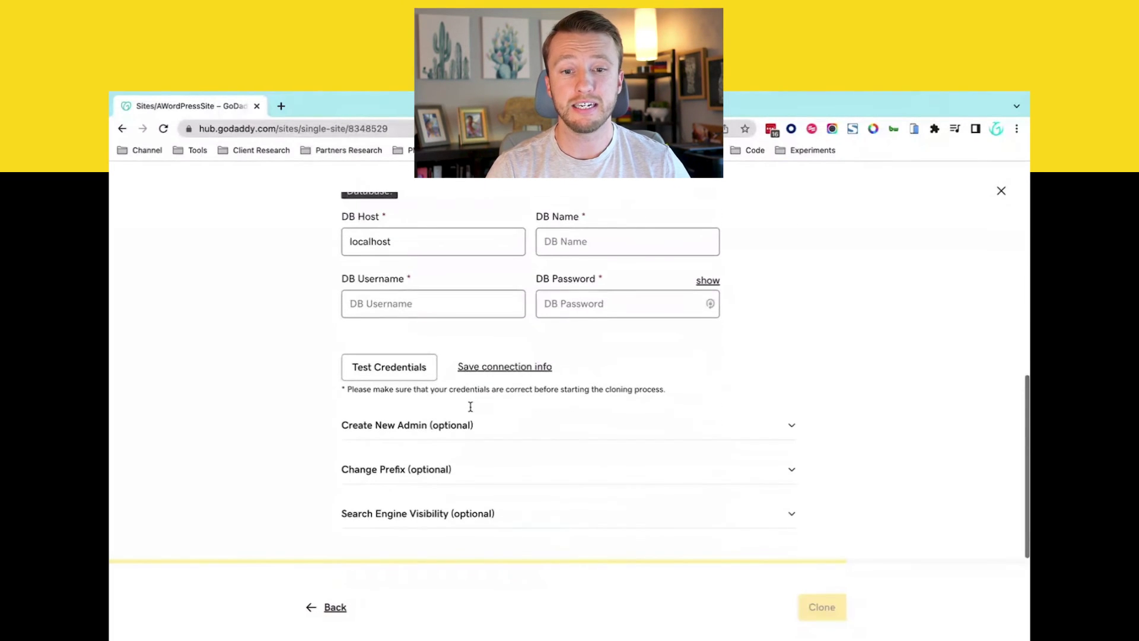
- Return to Step 2 and switch the destination type to 'Existing site in the Hub'
{"action": "left_click", "coordinate": [323, 611]}
{"action": "left_click", "coordinate": [320, 612]}
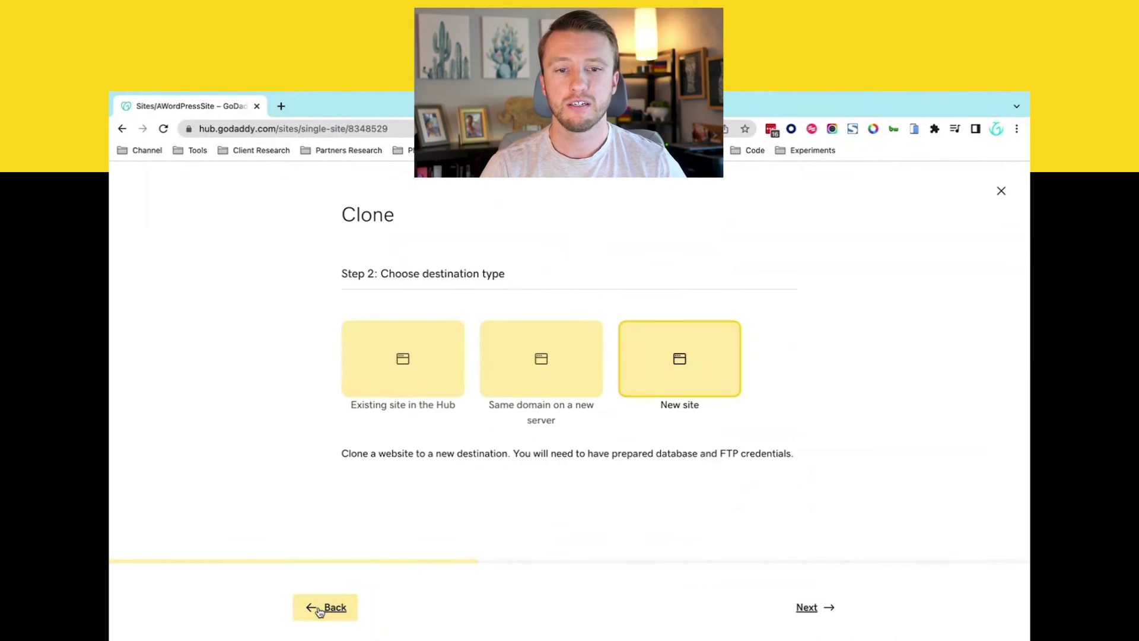
{"action": "left_click", "coordinate": [401, 361]}
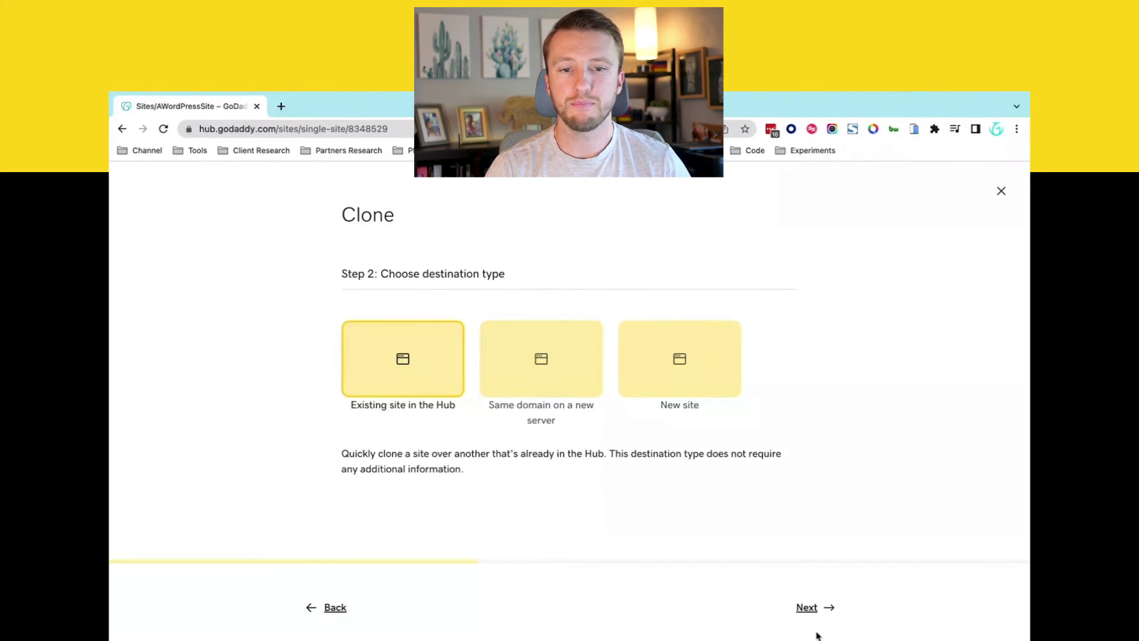
{"action": "left_click", "coordinate": [814, 607]}
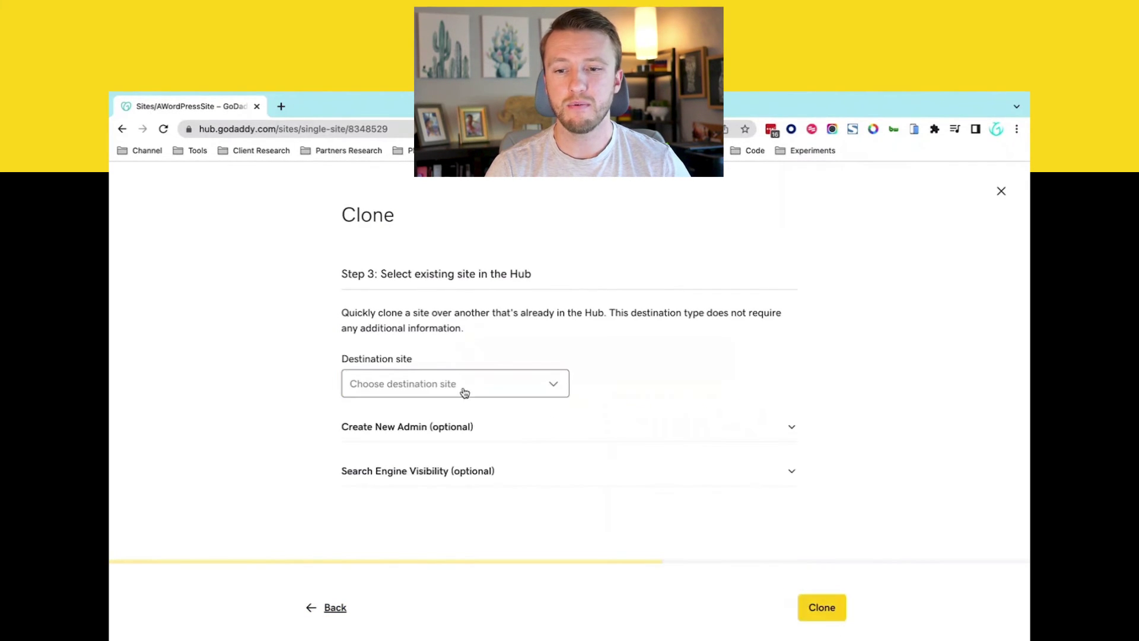
{"action": "left_click", "coordinate": [422, 395]}
{"action": "left_click", "coordinate": [421, 411]}
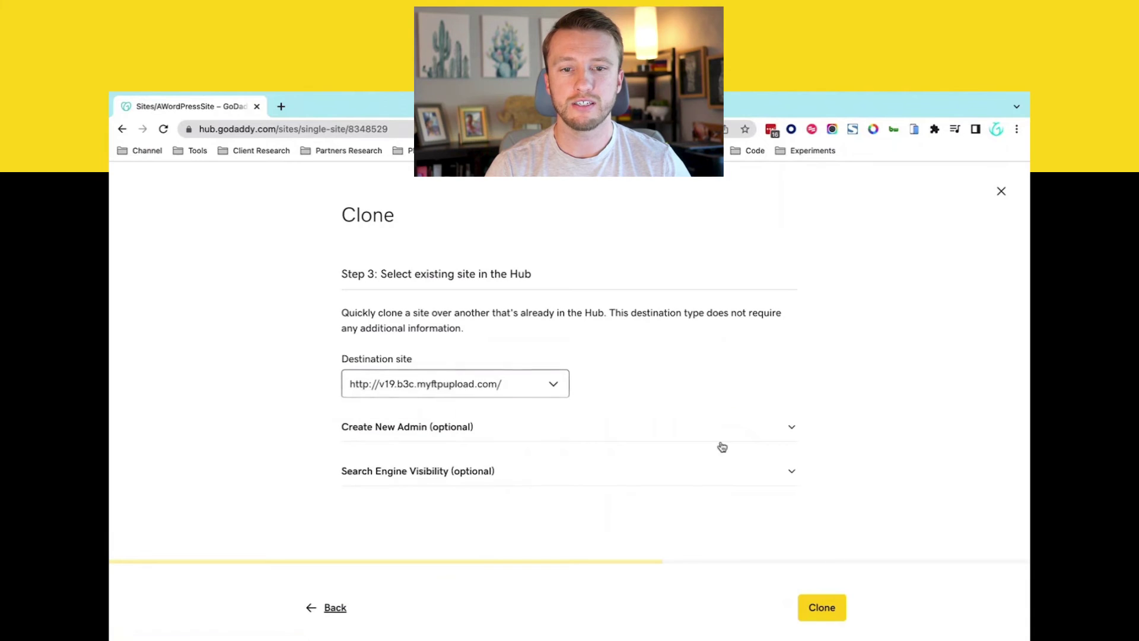
{"action": "left_click", "coordinate": [822, 607]}
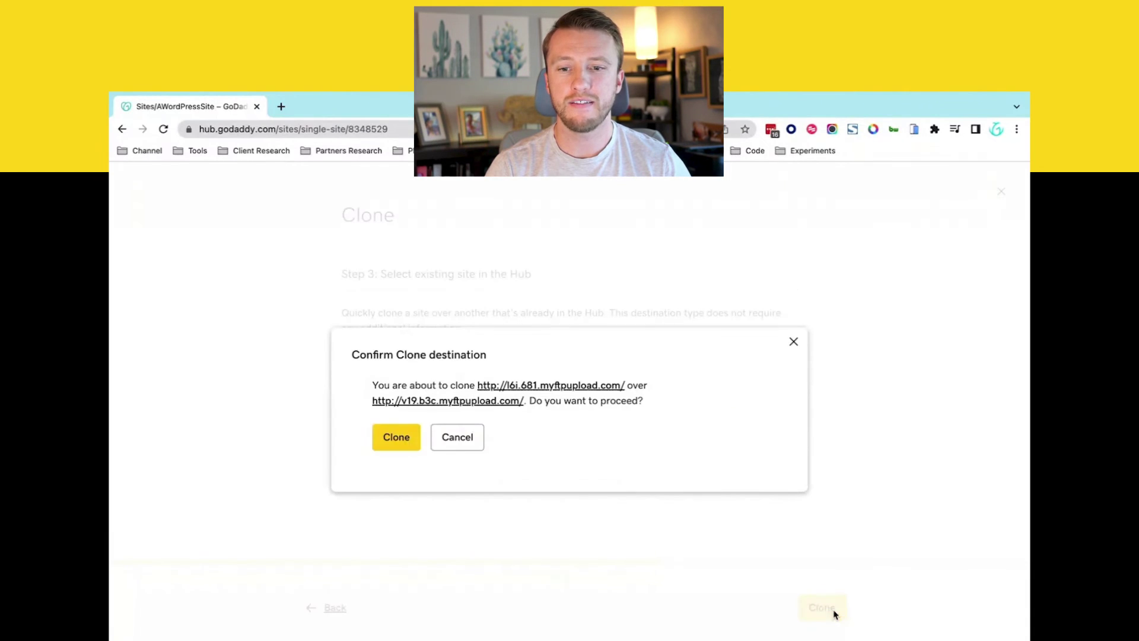
{"action": "left_click", "coordinate": [397, 442]}
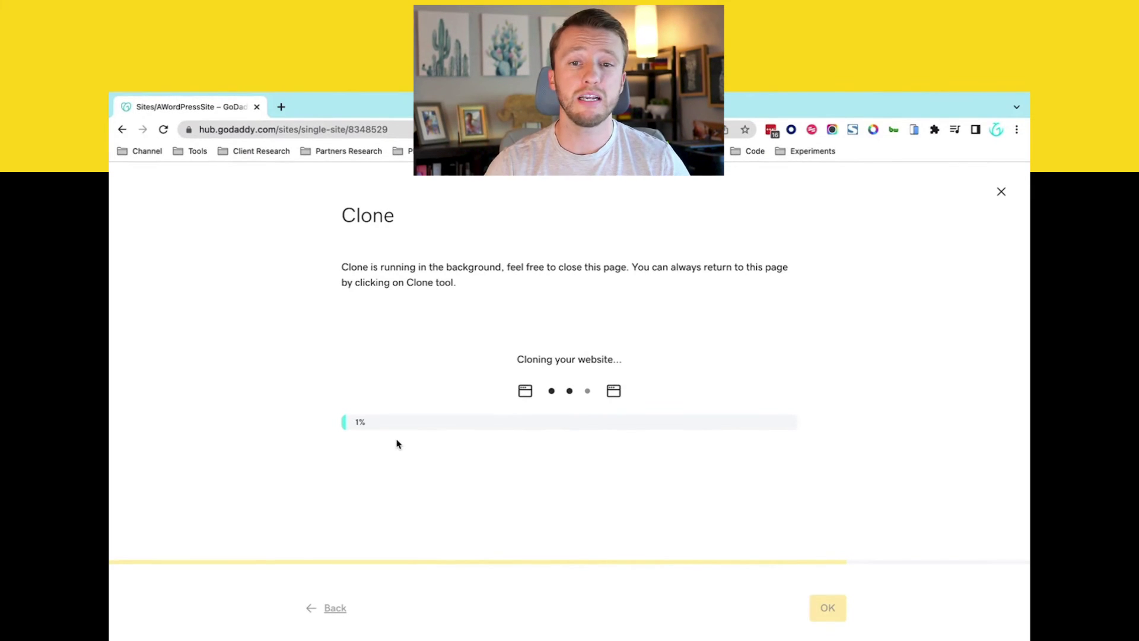
{"action": "left_click", "coordinate": [1000, 190]}
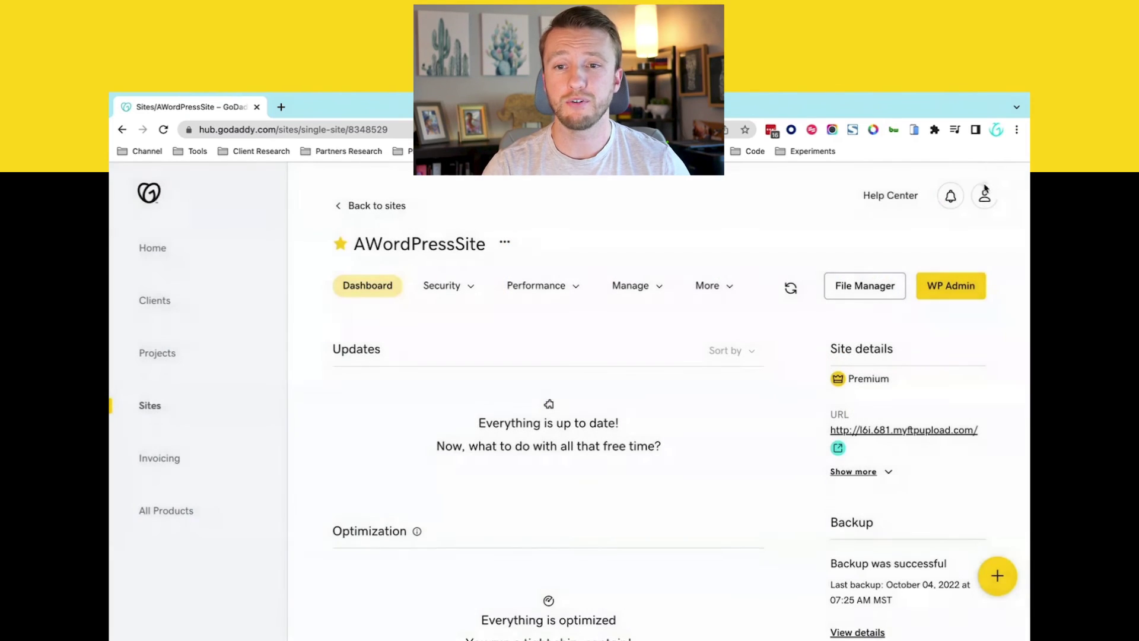
{"action": "left_click", "coordinate": [153, 298]}
{"action": "left_click", "coordinate": [147, 249]}
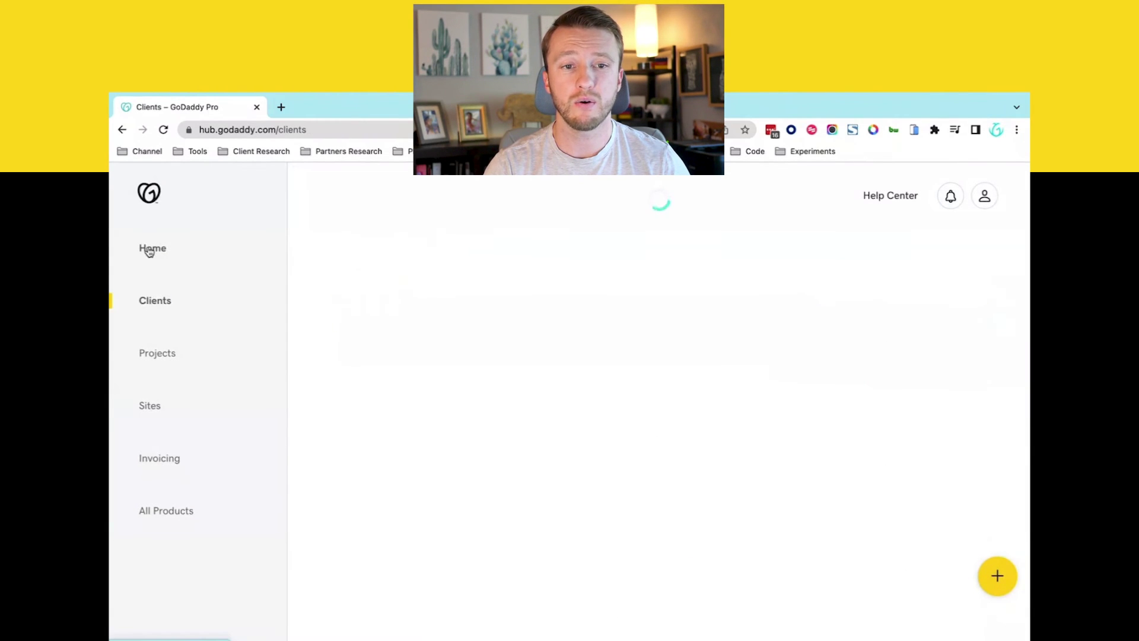
{"action": "left_click", "coordinate": [149, 406]}
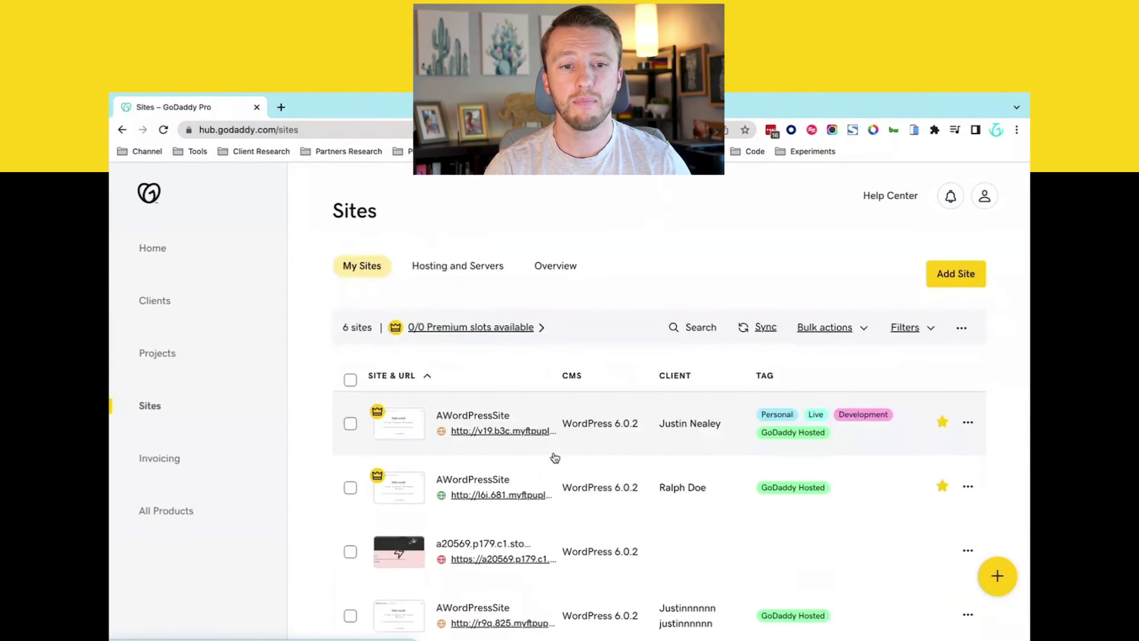
{"action": "left_click", "coordinate": [640, 498]}
{"action": "left_click", "coordinate": [733, 288]}
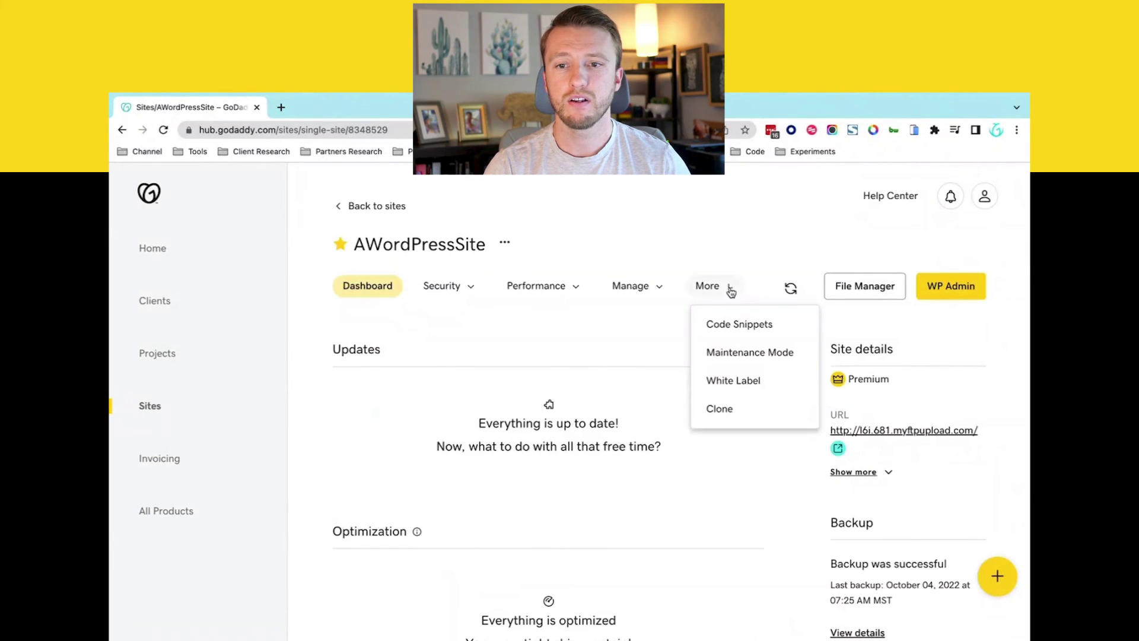
{"action": "left_click", "coordinate": [734, 409]}
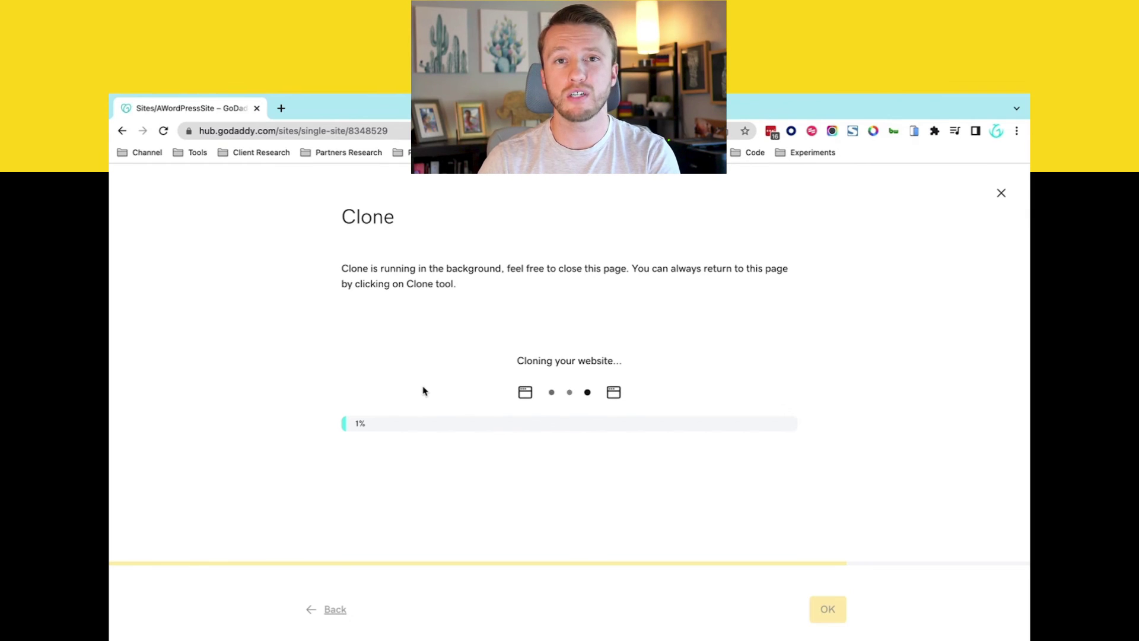
{"action": "left_click", "coordinate": [1001, 192]}
- Browse the Security, Manage and More menus, then open AWordPressSite's Backup page via Security
{"action": "left_click", "coordinate": [455, 290]}
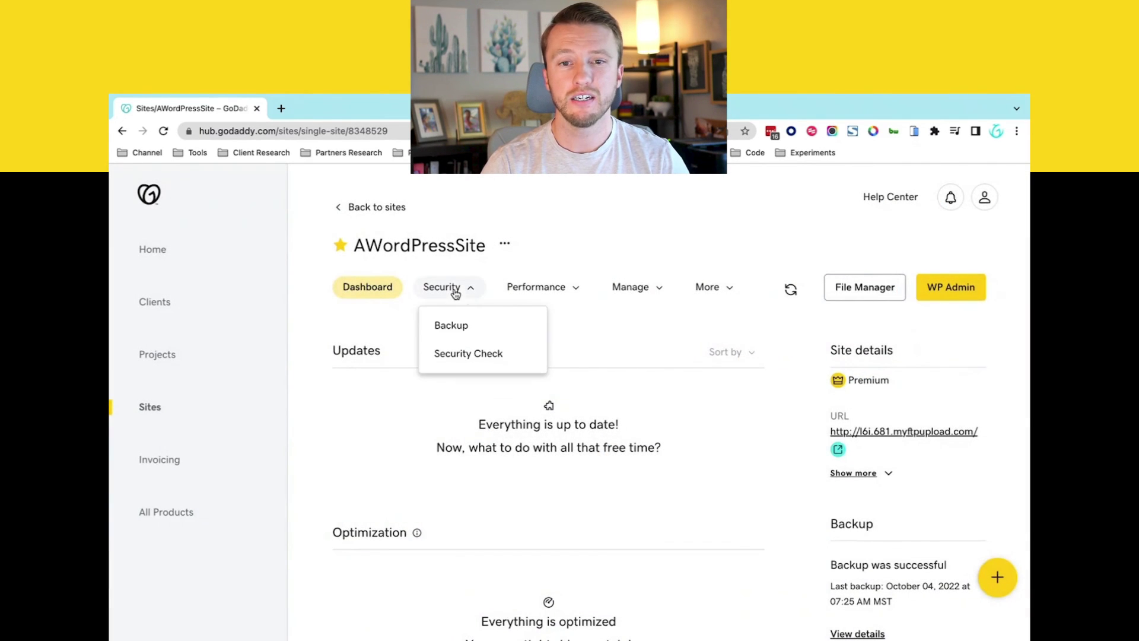
{"action": "left_click", "coordinate": [658, 289]}
{"action": "left_click", "coordinate": [727, 289]}
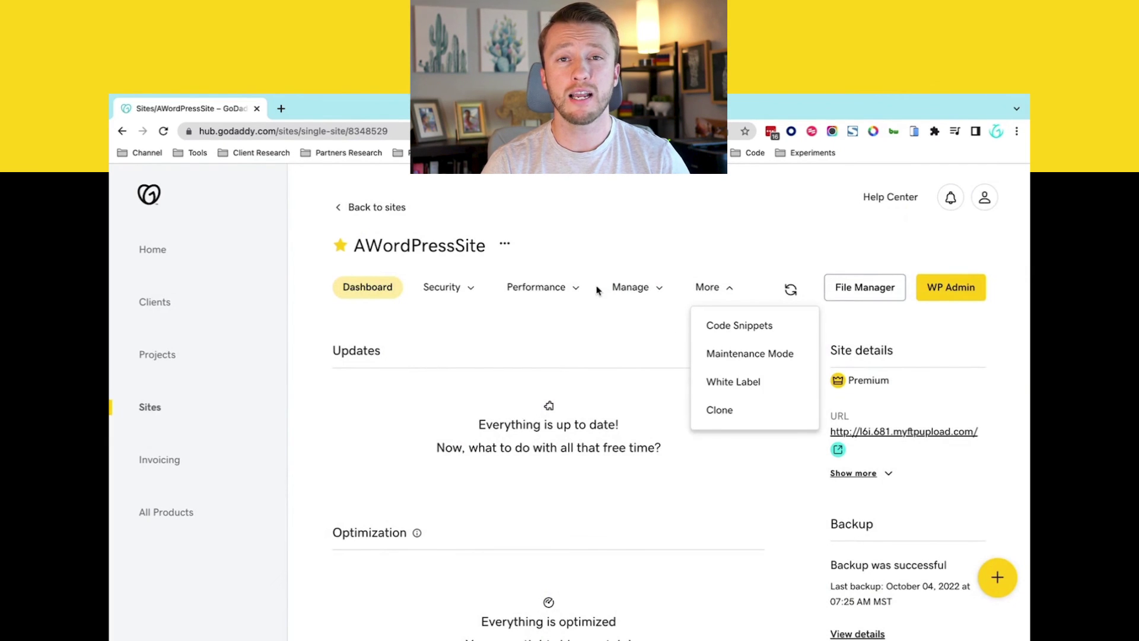
{"action": "left_click", "coordinate": [462, 289]}
{"action": "left_click", "coordinate": [456, 293]}
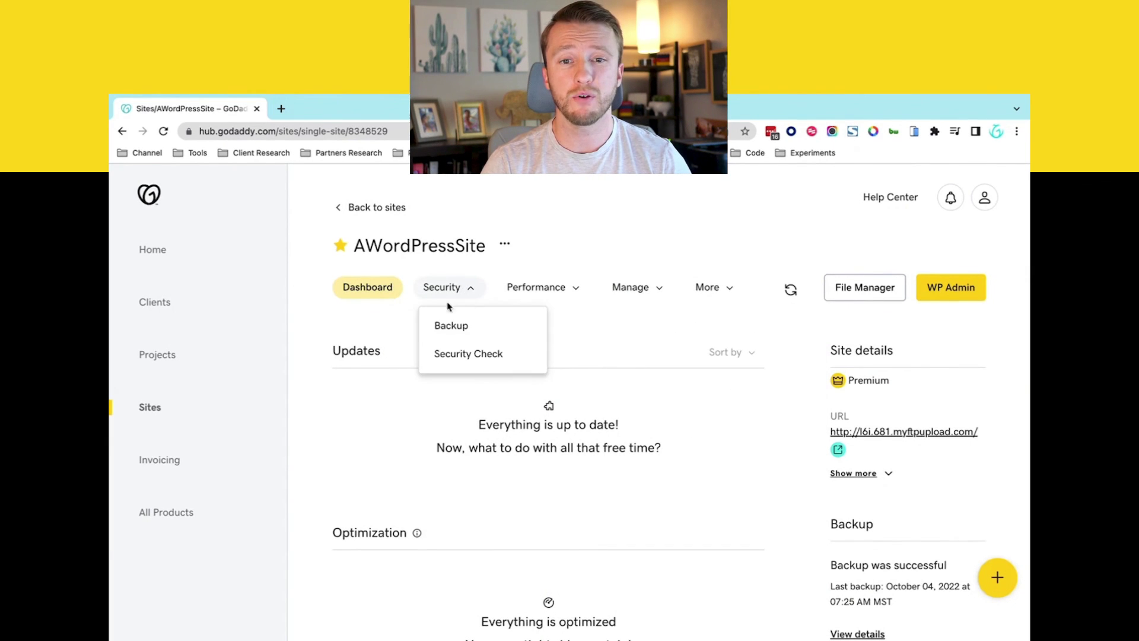
{"action": "left_click", "coordinate": [457, 325]}
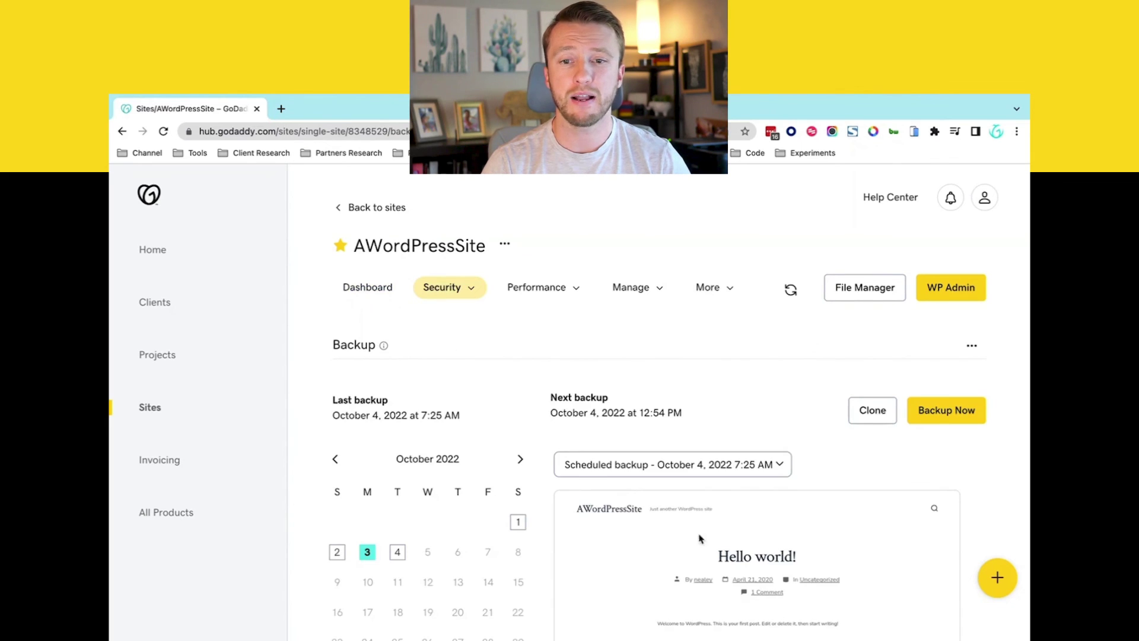